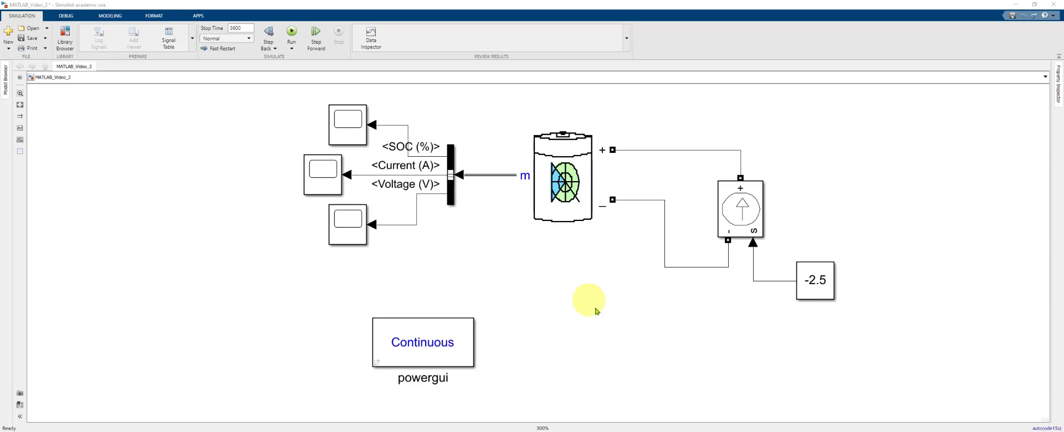
{"action": "left_click", "coordinate": [564, 191]}
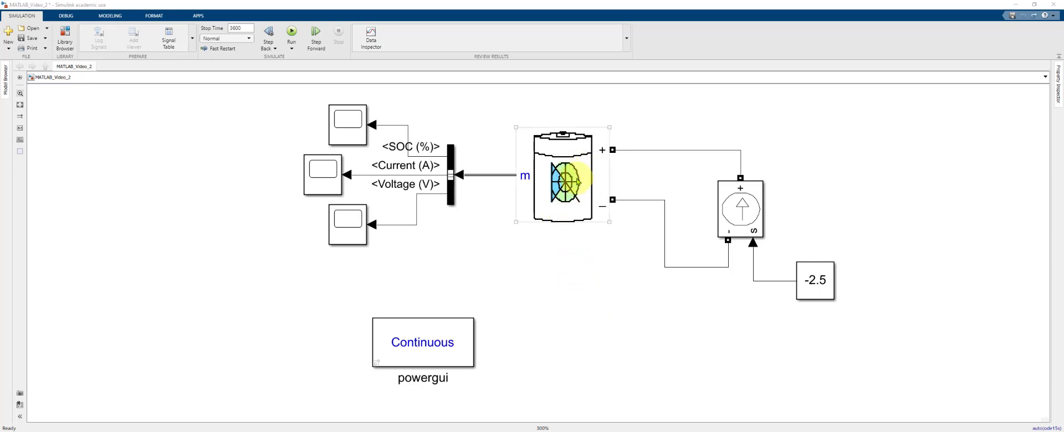
{"action": "left_click", "coordinate": [740, 219]}
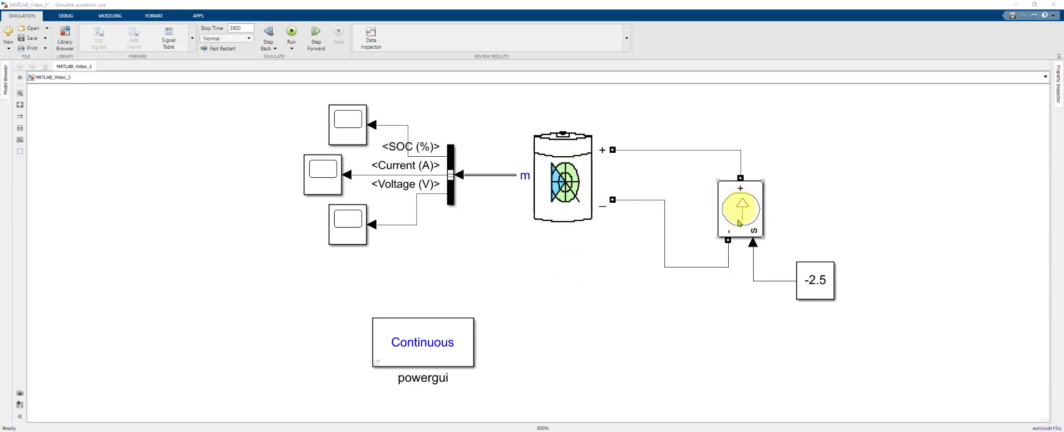
{"action": "left_click", "coordinate": [660, 317]}
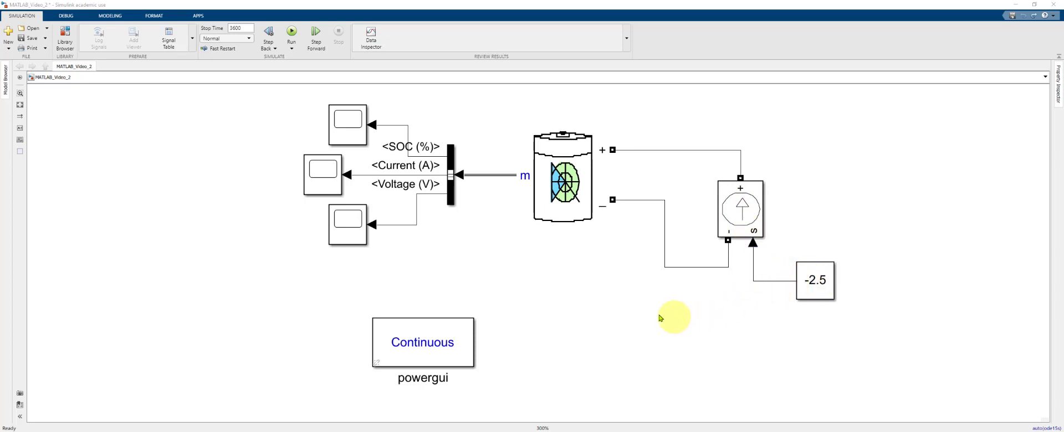
Set the simulation stop time to 4000 and run the battery model.
{"action": "left_click", "coordinate": [246, 29]}
{"action": "left_click_drag", "start_coordinate": [243, 28], "coordinate": [215, 29]}
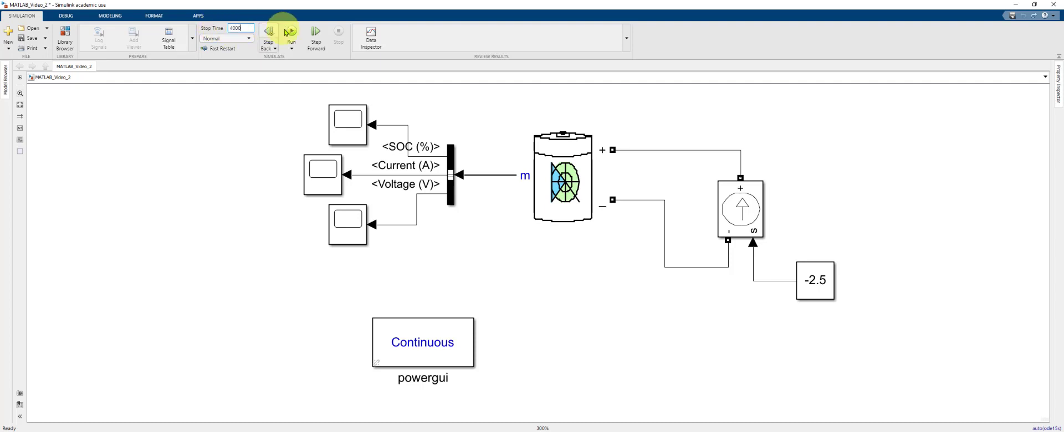
{"action": "left_click", "coordinate": [292, 33]}
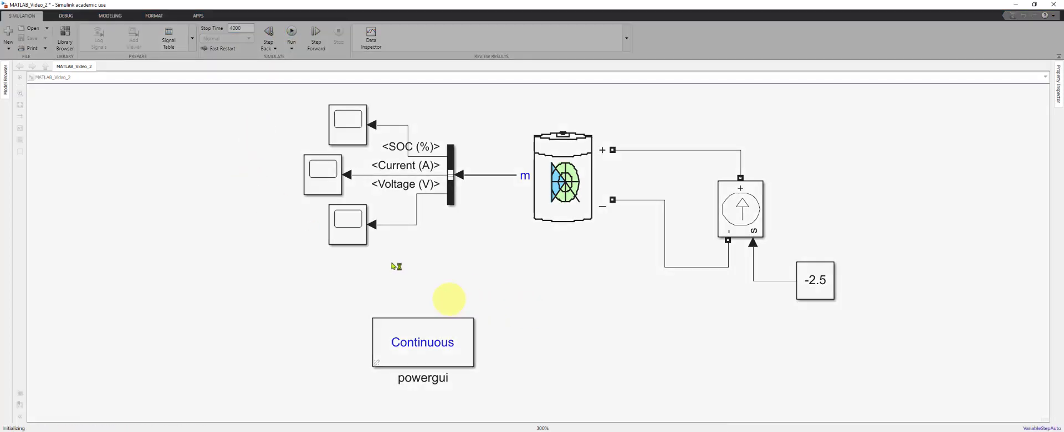
Open the scope showing the battery voltage and move its window clear of the scope blocks.
{"action": "left_click", "coordinate": [355, 233]}
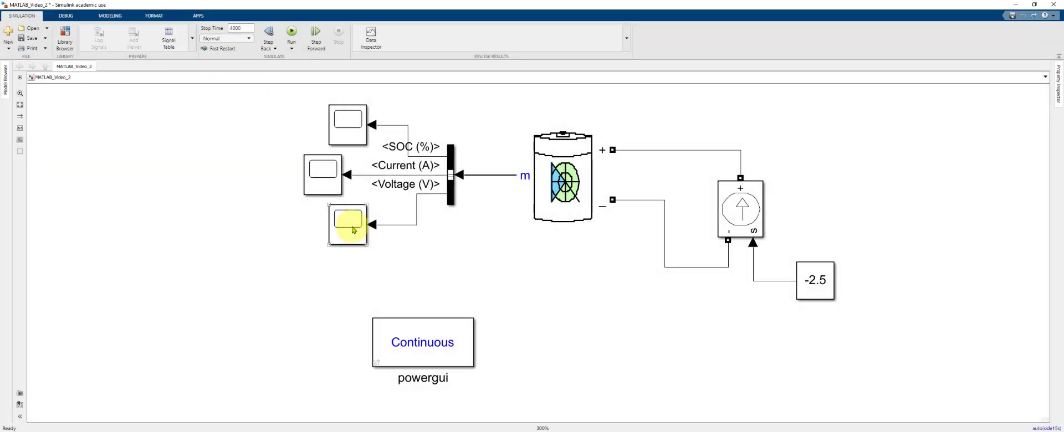
{"action": "double_click", "coordinate": [352, 230]}
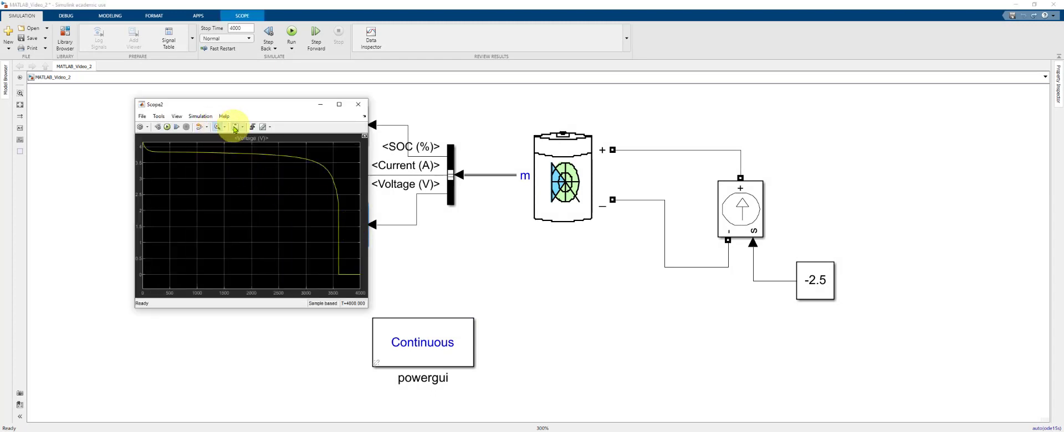
{"action": "left_click_drag", "start_coordinate": [260, 104], "coordinate": [195, 136]}
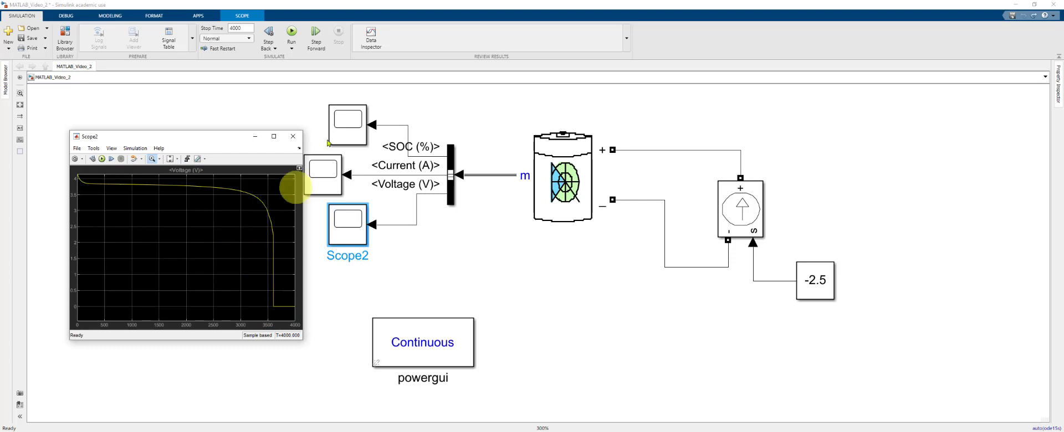
Open the SOC scope and zoom in on the curve's bend near 3600 s.
{"action": "left_click", "coordinate": [356, 127]}
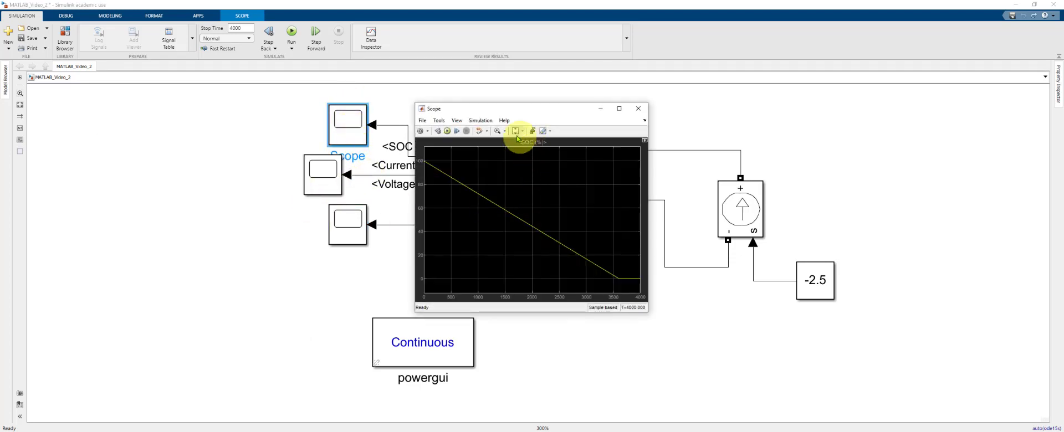
{"action": "left_click_drag", "start_coordinate": [590, 256], "coordinate": [626, 278]}
{"action": "left_click_drag", "start_coordinate": [558, 260], "coordinate": [591, 280]}
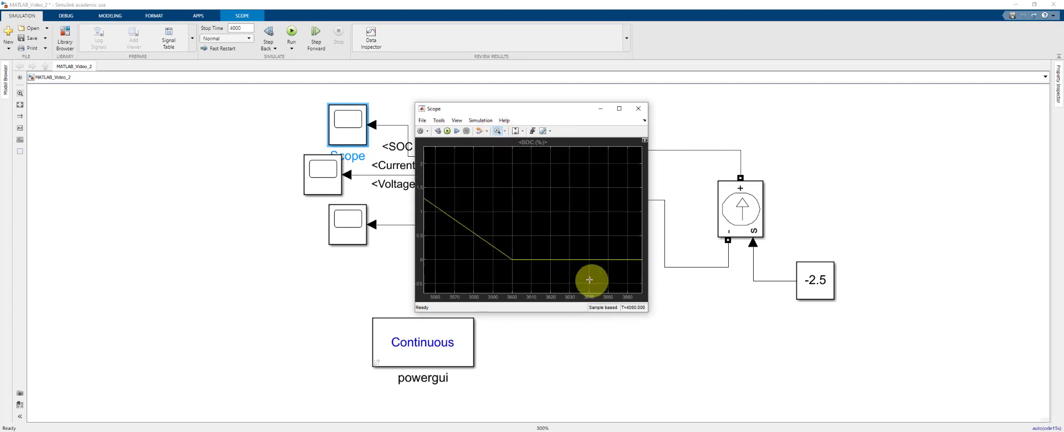
{"action": "left_click_drag", "start_coordinate": [486, 244], "coordinate": [544, 275]}
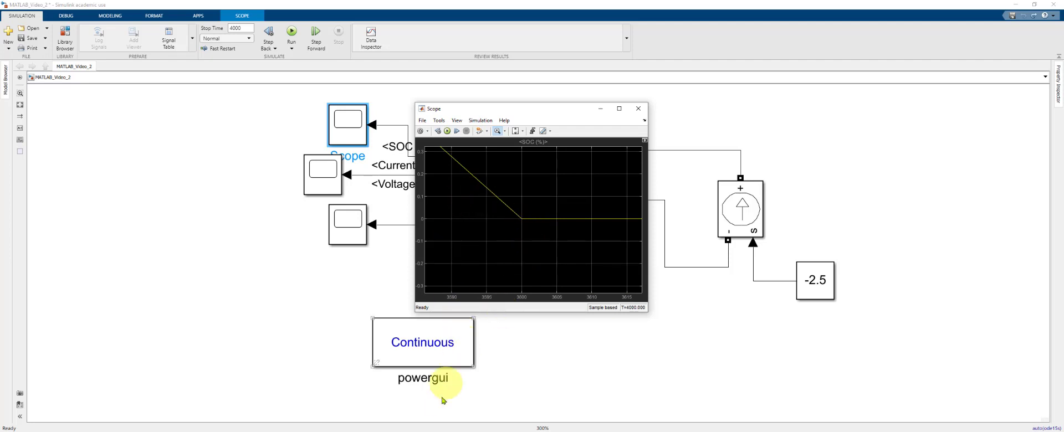
Bring the voltage scope forward, zoom in on the steep drop near 3600 s, and fit the whole curve again.
{"action": "left_click", "coordinate": [419, 427]}
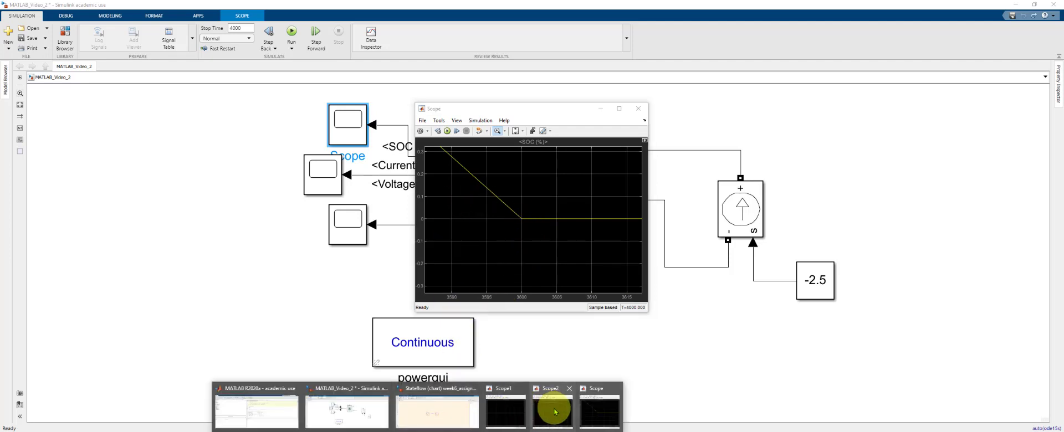
{"action": "left_click", "coordinate": [549, 408]}
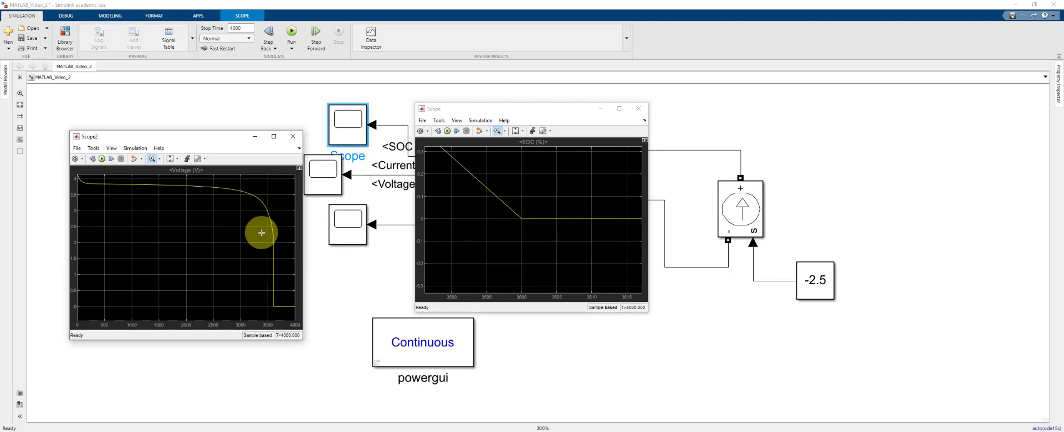
{"action": "left_click_drag", "start_coordinate": [257, 222], "coordinate": [283, 252]}
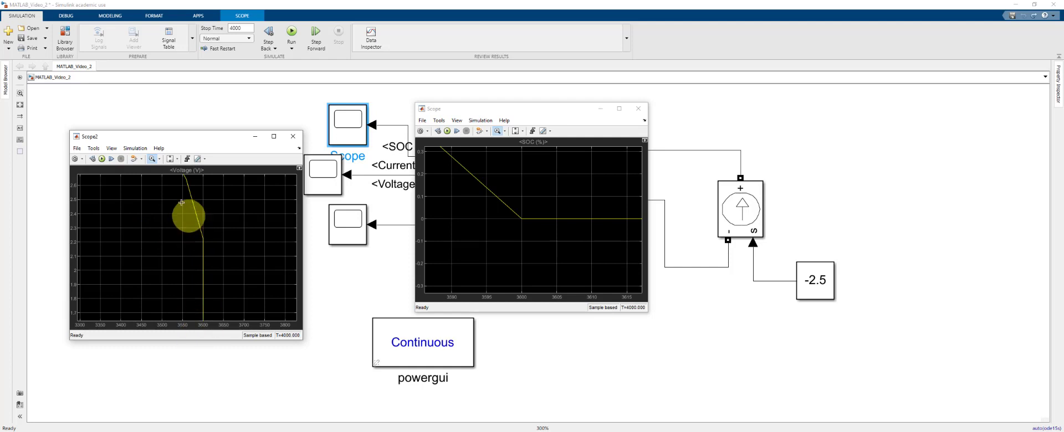
{"action": "left_click", "coordinate": [177, 160]}
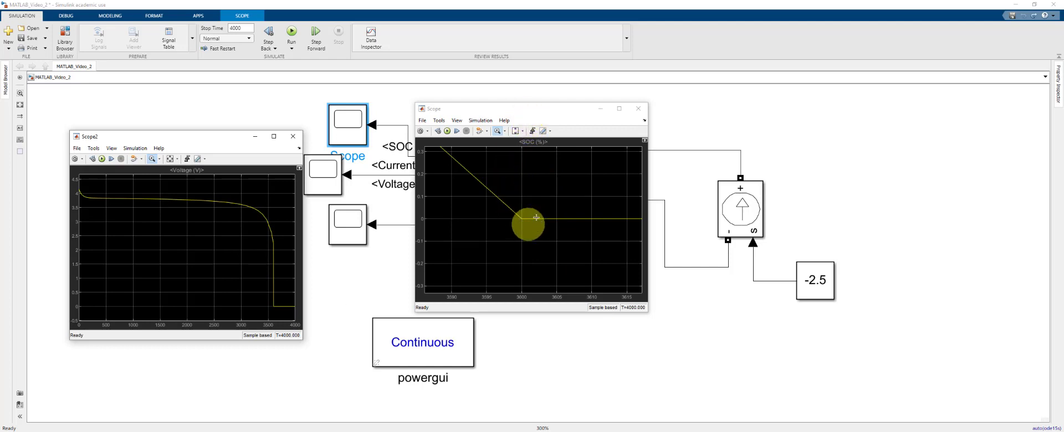
Move the SOC scope window off the Battery block and look under the Battery block's mask.
{"action": "left_click_drag", "start_coordinate": [511, 109], "coordinate": [559, 198]}
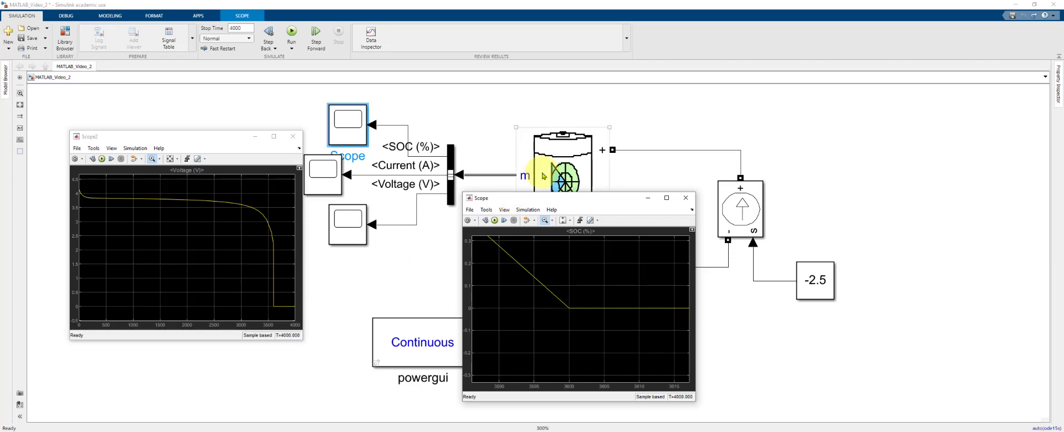
{"action": "left_click", "coordinate": [571, 161]}
{"action": "left_click", "coordinate": [568, 166]}
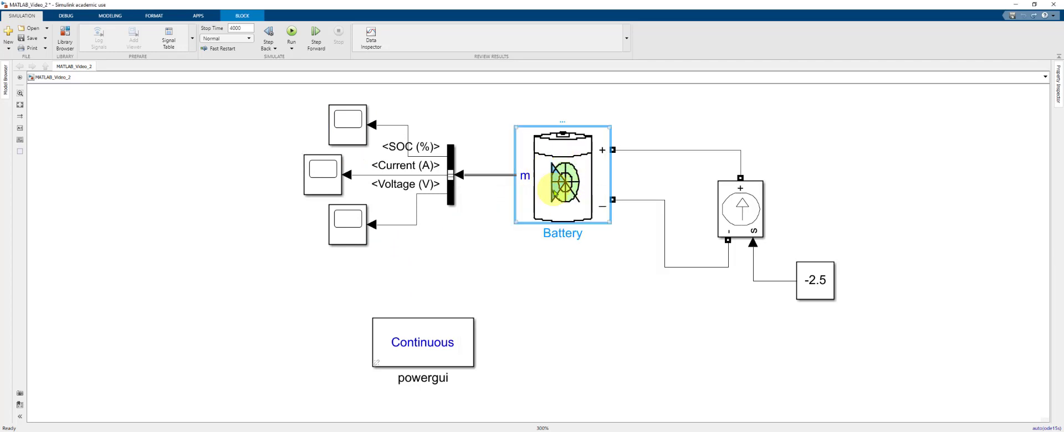
{"action": "right_click", "coordinate": [564, 177]}
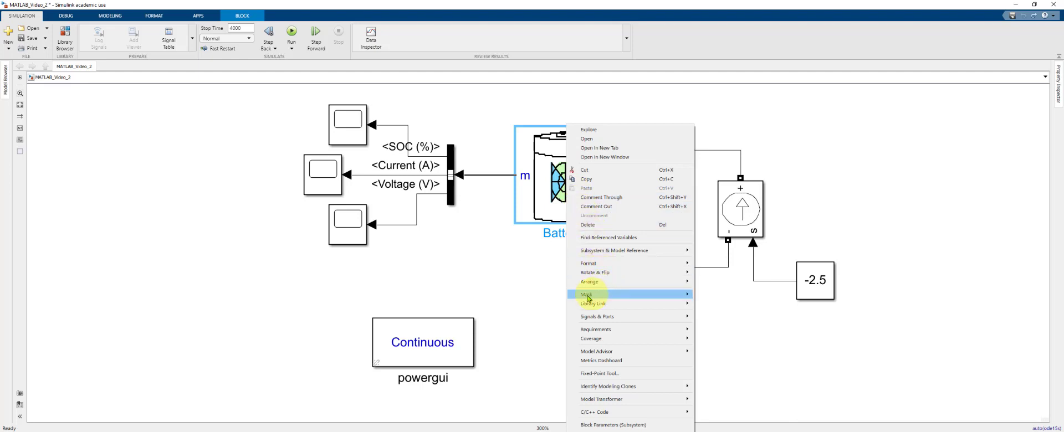
{"action": "mouse_move", "coordinate": [591, 298]}
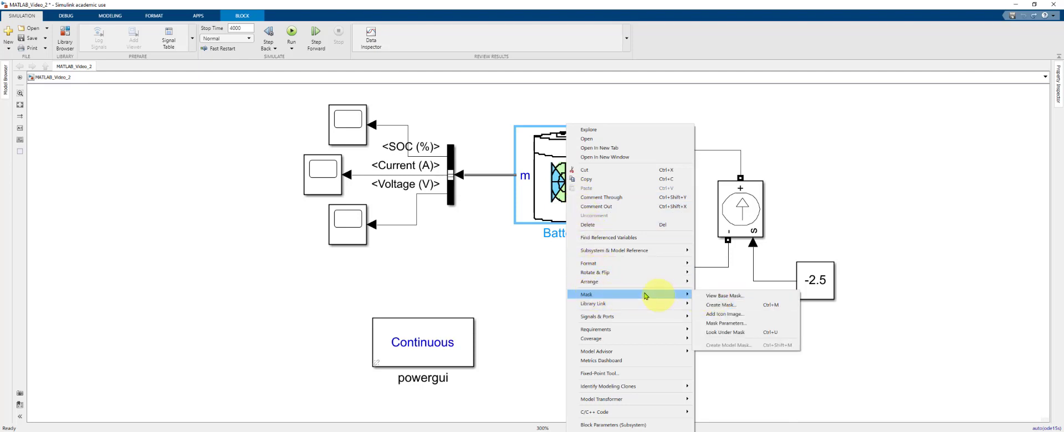
{"action": "left_click", "coordinate": [719, 333]}
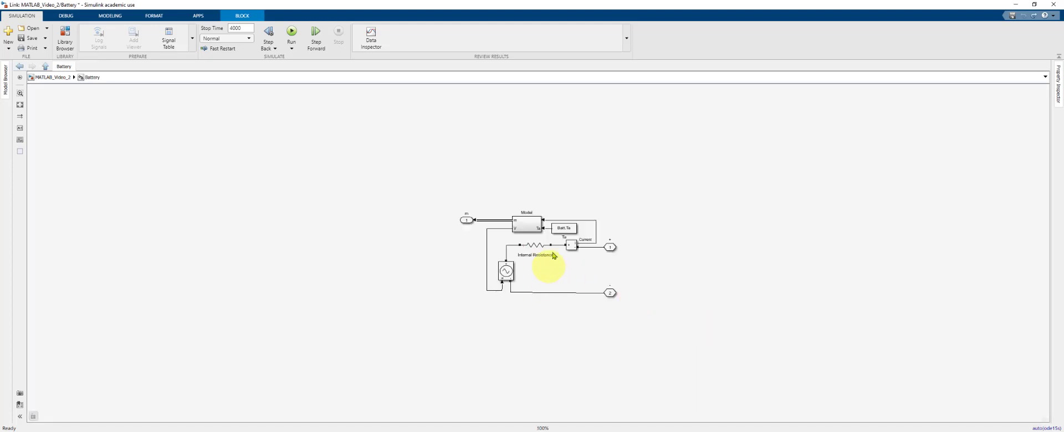
Fit the Battery subsystem's diagram to the view and open its Model subsystem.
{"action": "left_click", "coordinate": [554, 260]}
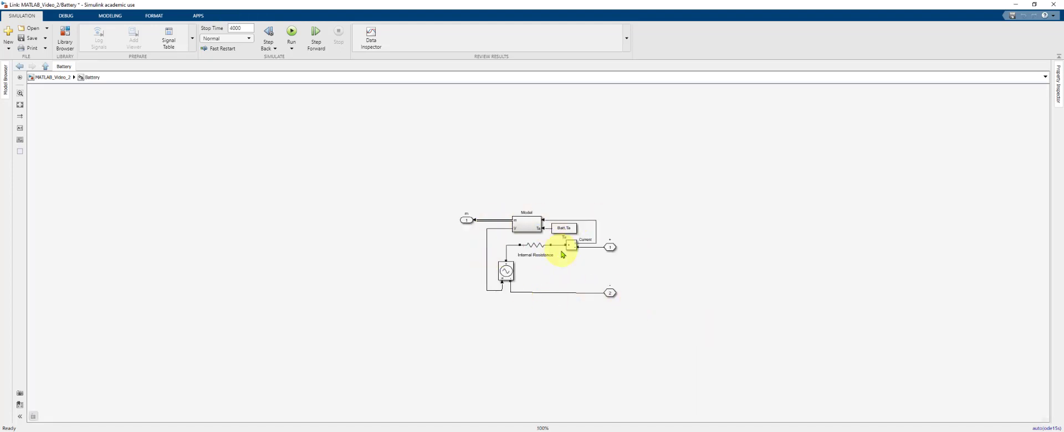
{"action": "key", "text": "space"}
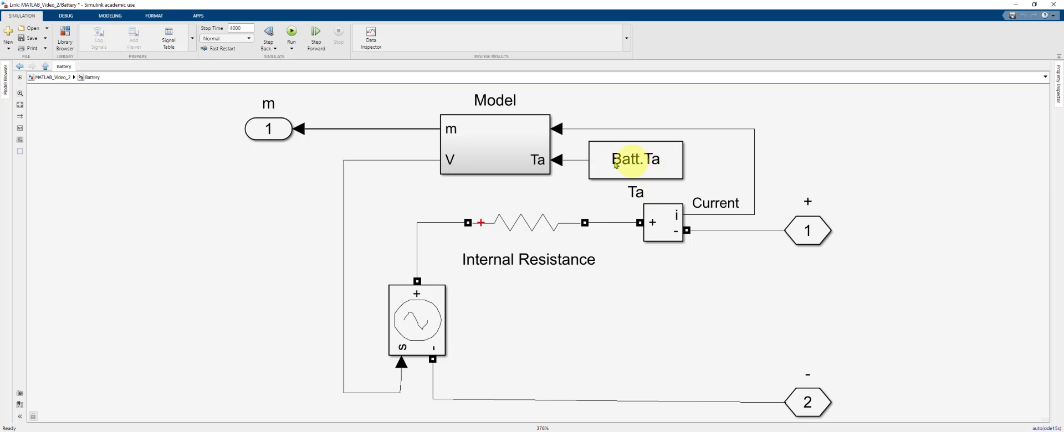
{"action": "left_click", "coordinate": [501, 142]}
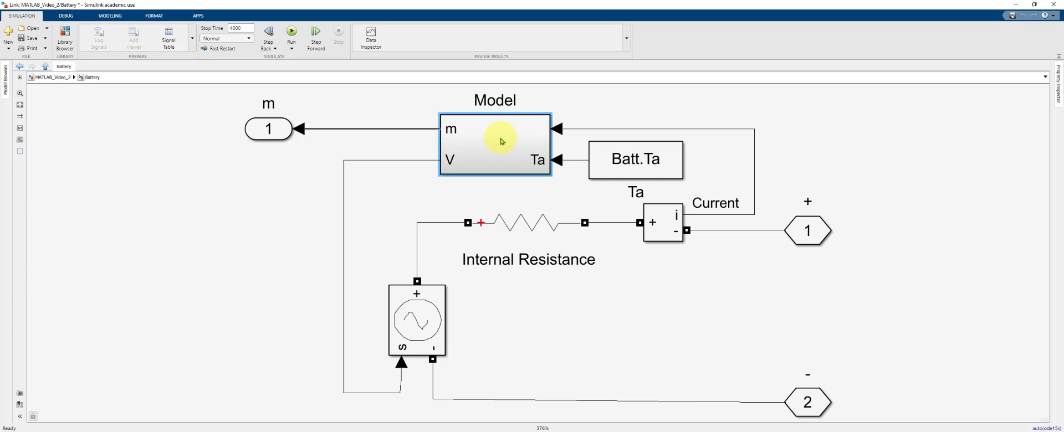
{"action": "double_click", "coordinate": [501, 141]}
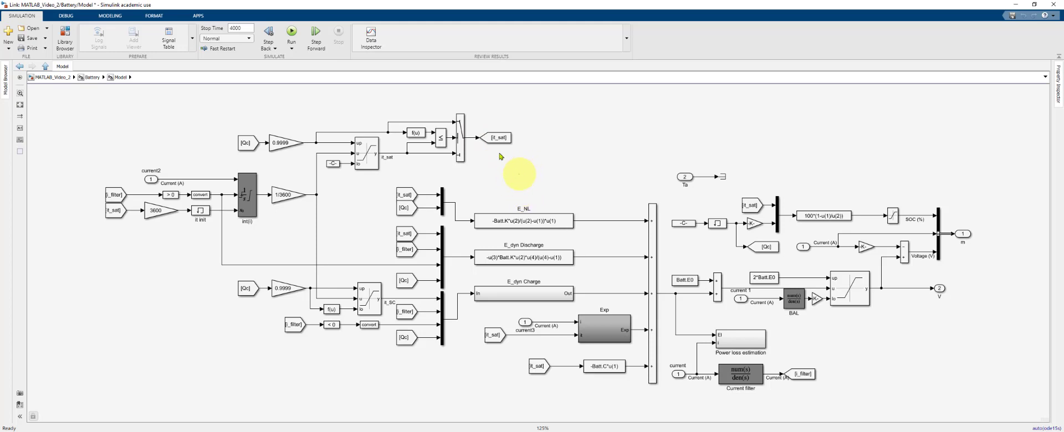
Try to move the Switch and it_sat Goto blocks, and disable the library link to allow local changes.
{"action": "left_click_drag", "start_coordinate": [519, 173], "coordinate": [457, 101]}
{"action": "left_click_drag", "start_coordinate": [460, 128], "coordinate": [517, 173]}
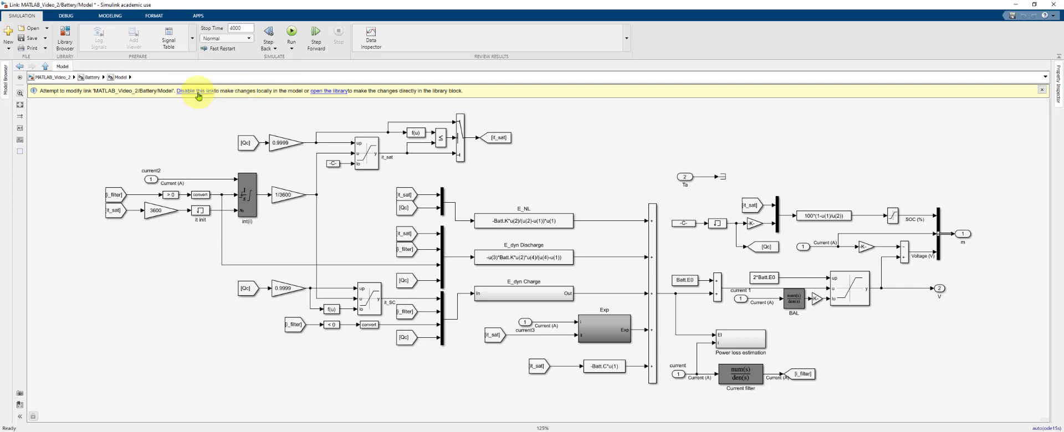
{"action": "left_click", "coordinate": [198, 96]}
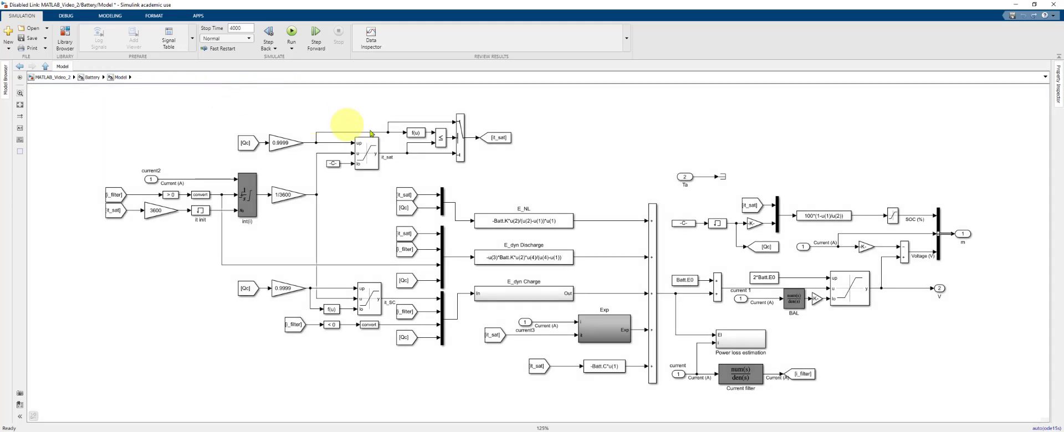
Shift the Switch and its it_sat Goto block to the right to make room after the relational operator.
{"action": "left_click_drag", "start_coordinate": [535, 174], "coordinate": [461, 105]}
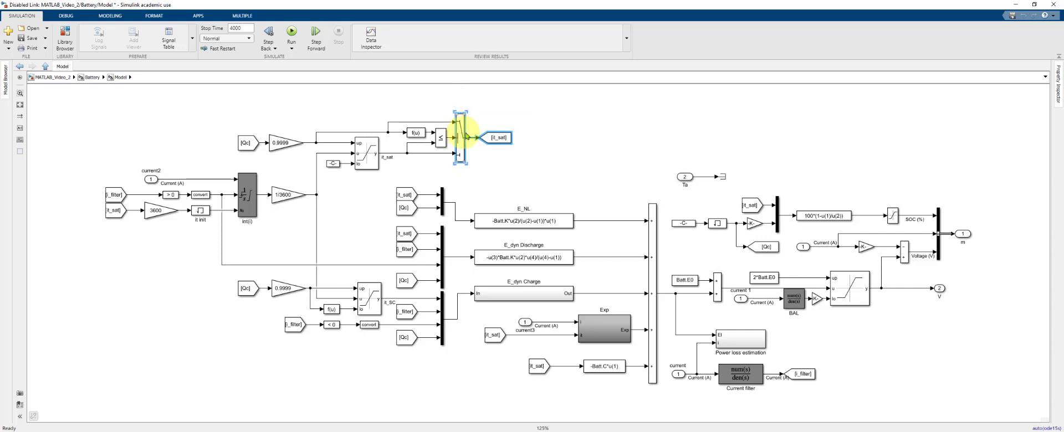
{"action": "left_click_drag", "start_coordinate": [466, 136], "coordinate": [499, 135]}
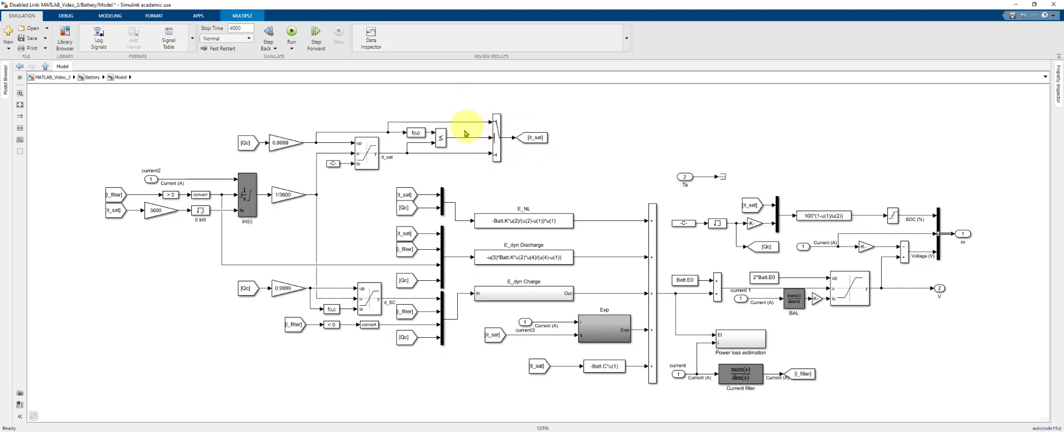
{"action": "left_click", "coordinate": [503, 196]}
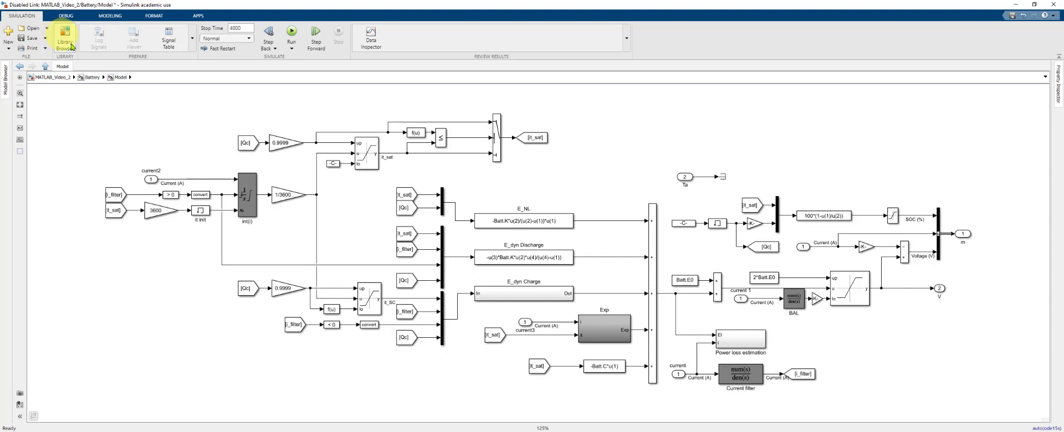
Add a Gain block from the Commonly Used Blocks library above the E_NL block and set its gain to 0.
{"action": "left_click", "coordinate": [71, 46]}
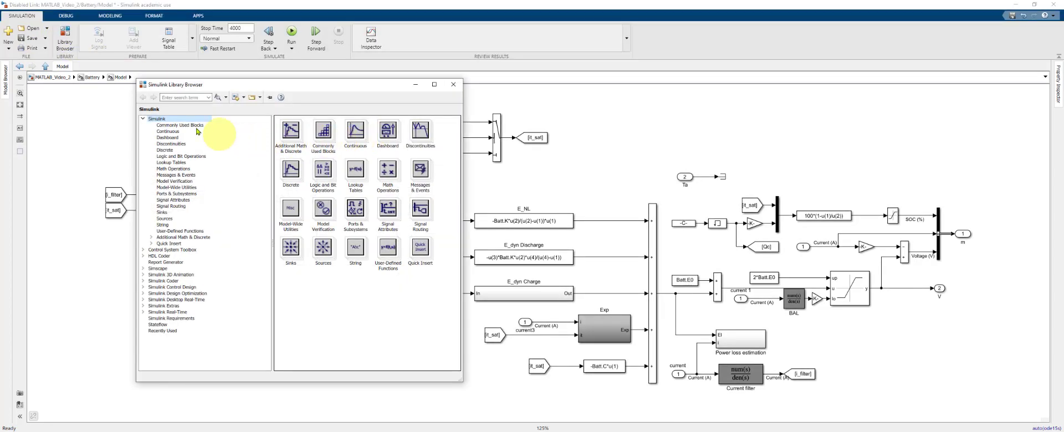
{"action": "left_click", "coordinate": [173, 127]}
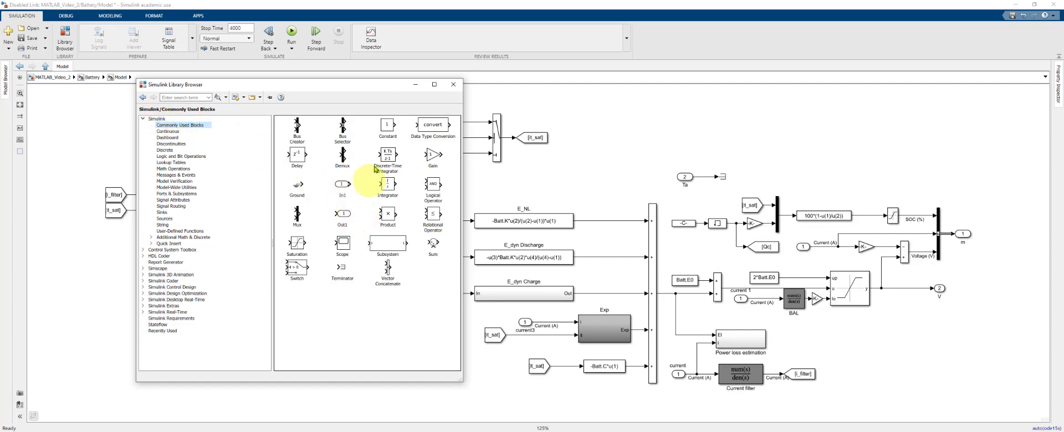
{"action": "left_click", "coordinate": [433, 155]}
{"action": "left_click_drag", "start_coordinate": [429, 159], "coordinate": [533, 176]}
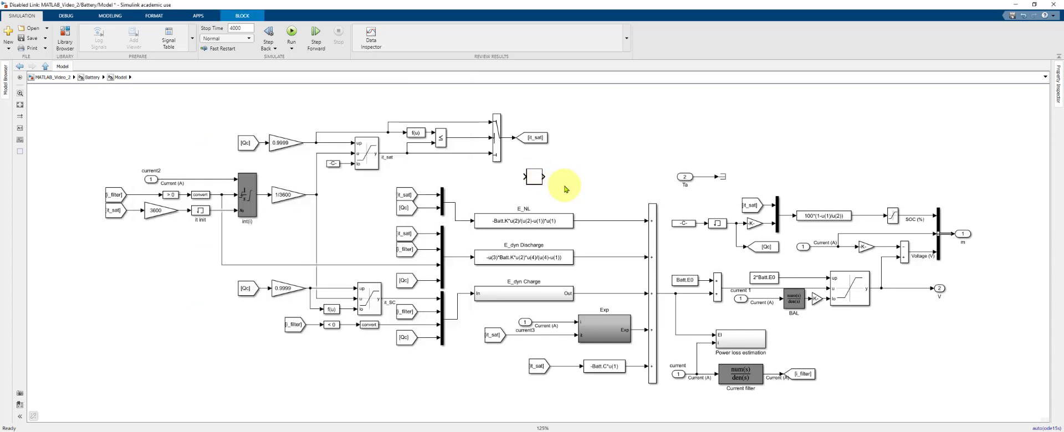
{"action": "double_click", "coordinate": [531, 177]}
{"action": "type", "text": "0"}
{"action": "key", "text": "Return"}
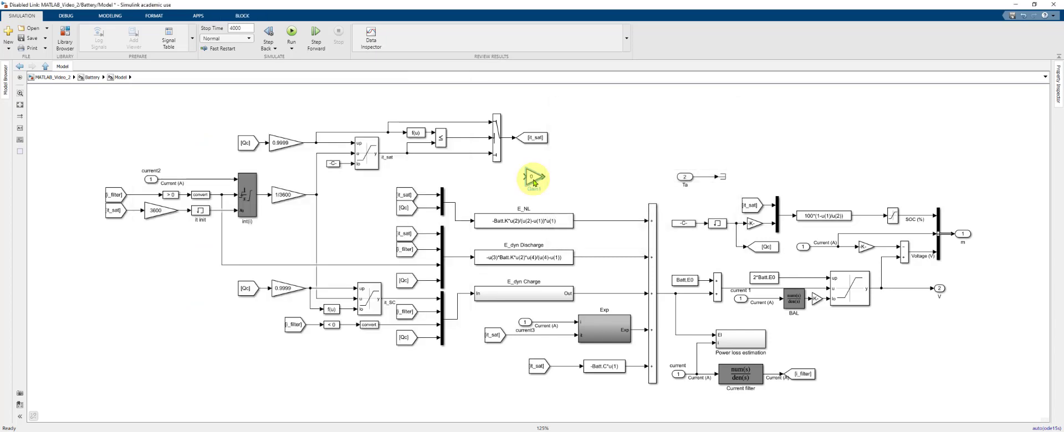
Insert the zero Gain block between the relational operator and the Switch, and return to the top-level model MATLAB_Video_2.
{"action": "left_click_drag", "start_coordinate": [534, 182], "coordinate": [472, 164]}
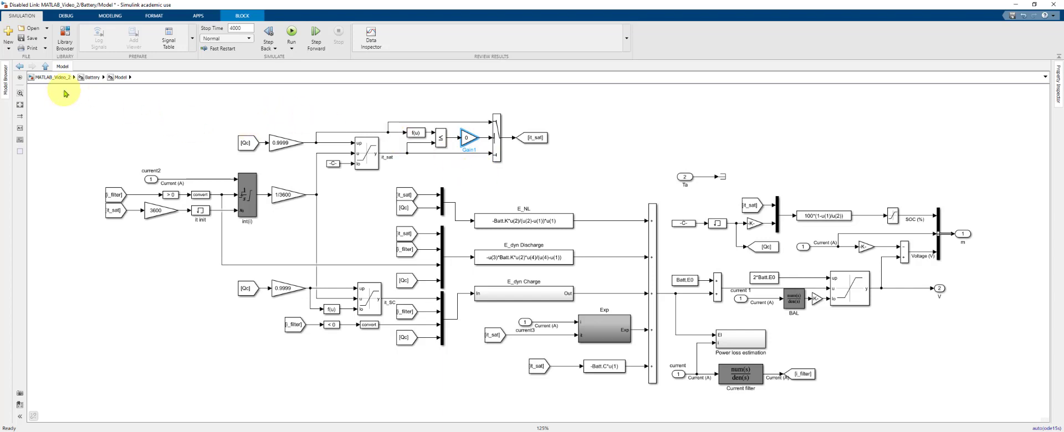
{"action": "left_click", "coordinate": [53, 77]}
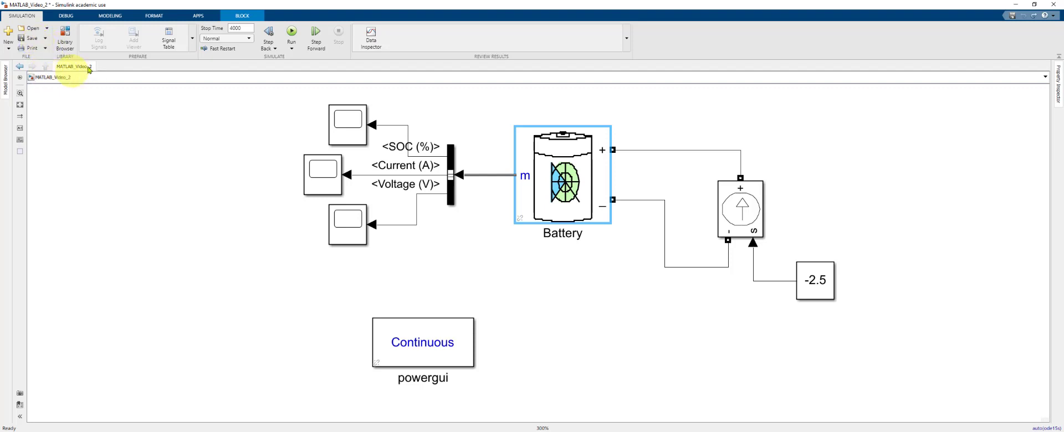
Run the simulation and zoom in on the end of the discharge curve in the voltage scope.
{"action": "left_click", "coordinate": [293, 33]}
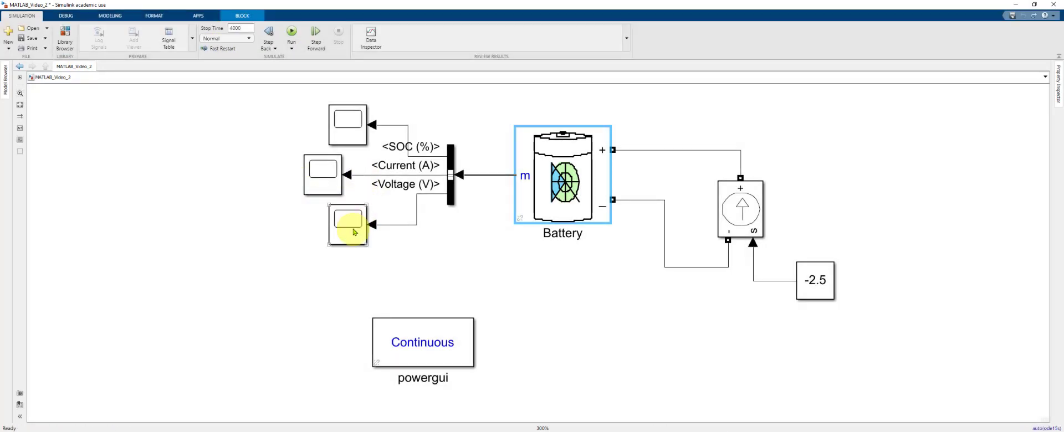
{"action": "double_click", "coordinate": [354, 232]}
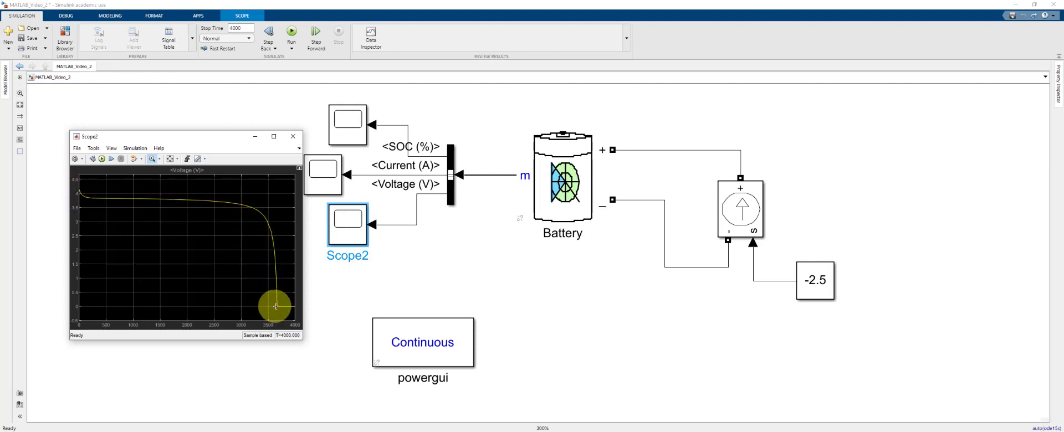
{"action": "left_click_drag", "start_coordinate": [259, 290], "coordinate": [283, 310]}
{"action": "left_click_drag", "start_coordinate": [225, 283], "coordinate": [255, 306]}
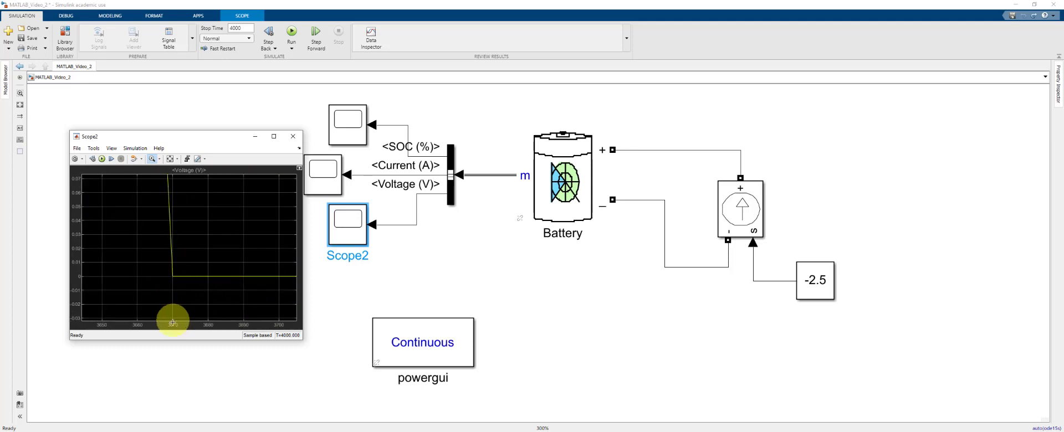
Examine the full SOC curve in its scope, zoom in on the point where it reaches zero, and close the scope.
{"action": "left_click", "coordinate": [351, 132]}
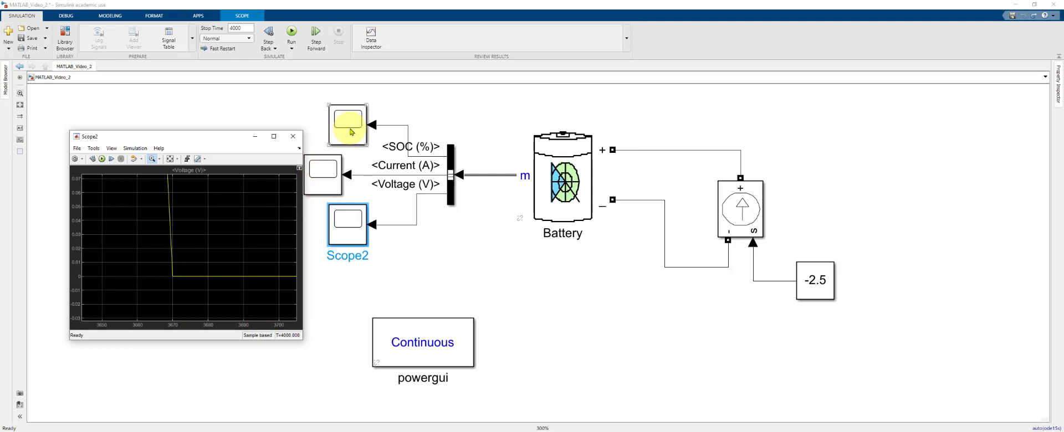
{"action": "double_click", "coordinate": [351, 132]}
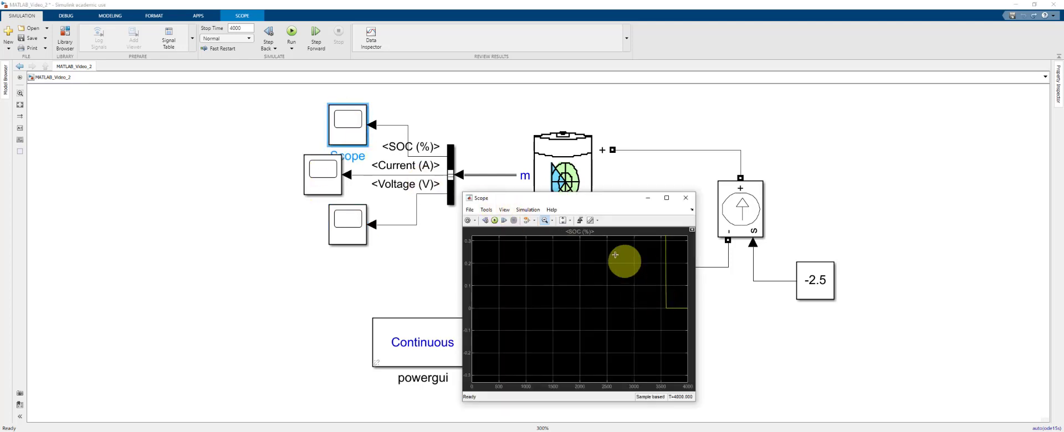
{"action": "left_click", "coordinate": [569, 220]}
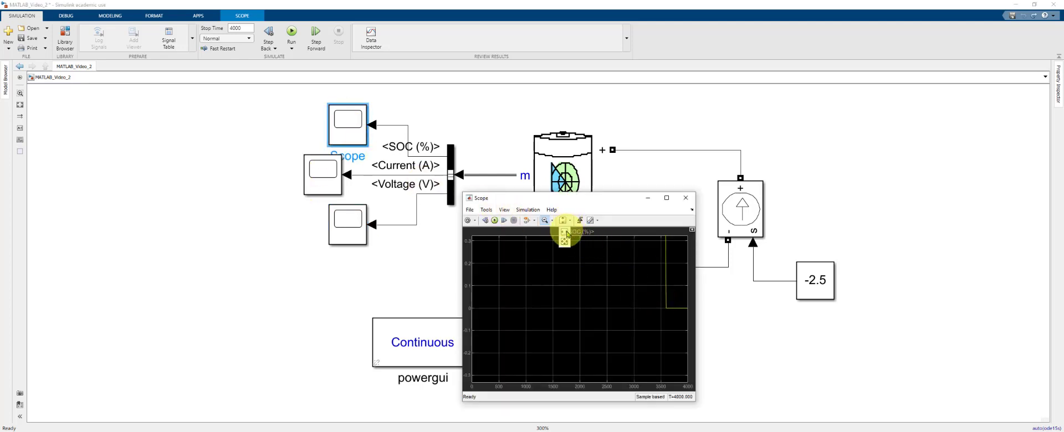
{"action": "left_click", "coordinate": [565, 233]}
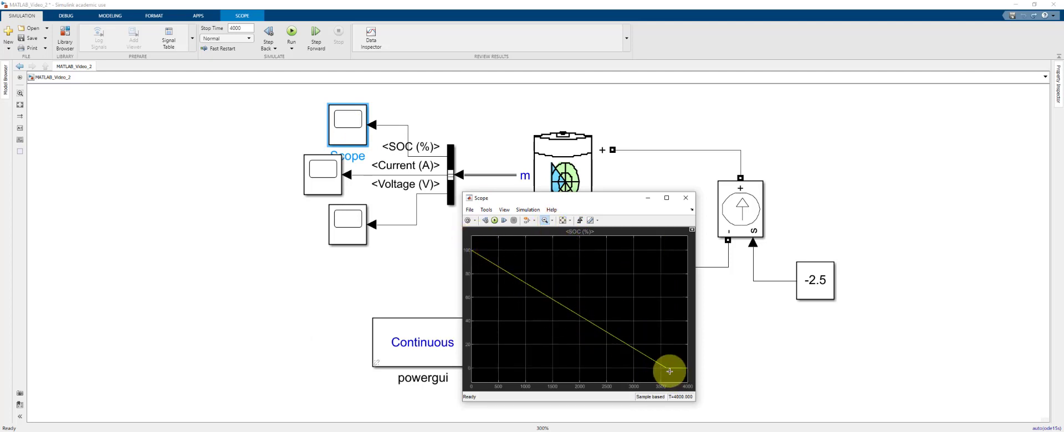
{"action": "left_click_drag", "start_coordinate": [669, 371], "coordinate": [655, 361]}
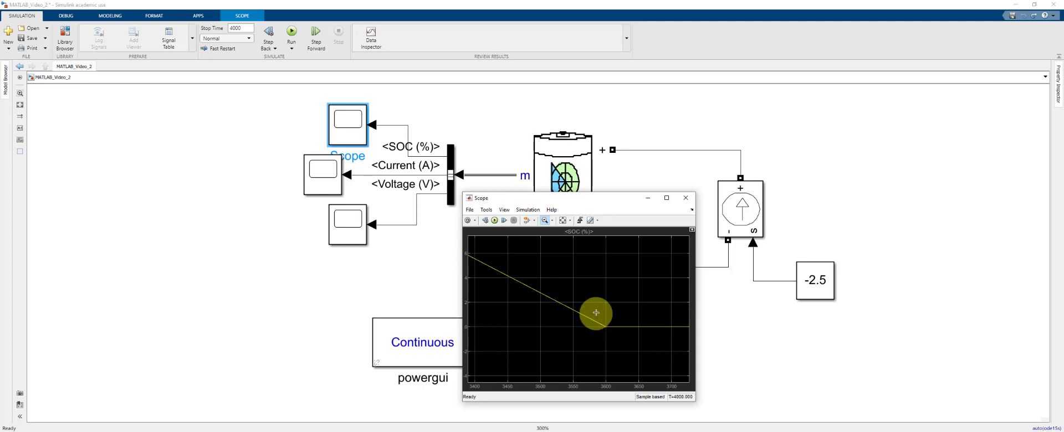
{"action": "left_click_drag", "start_coordinate": [596, 313], "coordinate": [620, 335]}
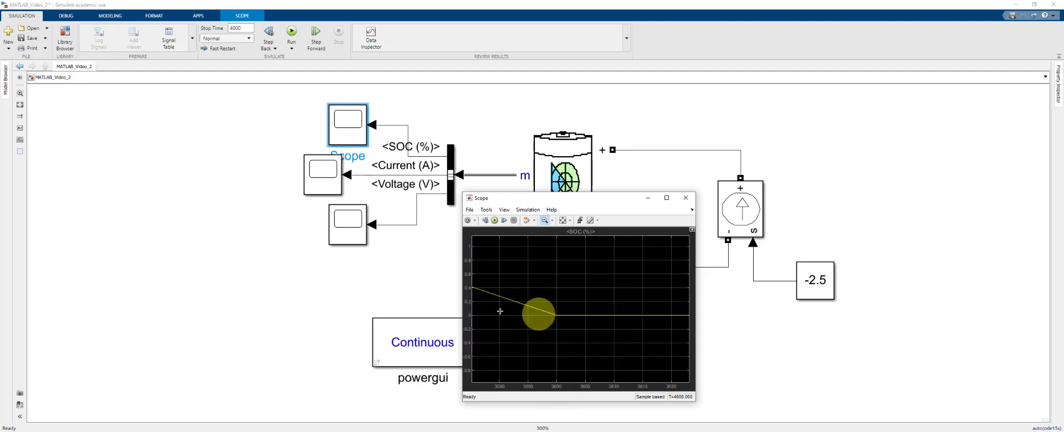
{"action": "left_click", "coordinate": [686, 198]}
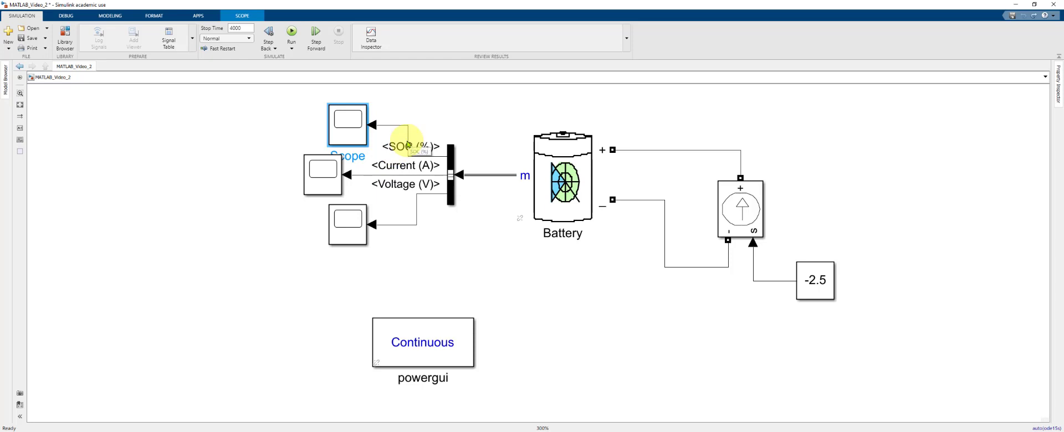
Reopen the voltage scope, fit the whole discharge curve in view, and return to the model.
{"action": "double_click", "coordinate": [345, 226]}
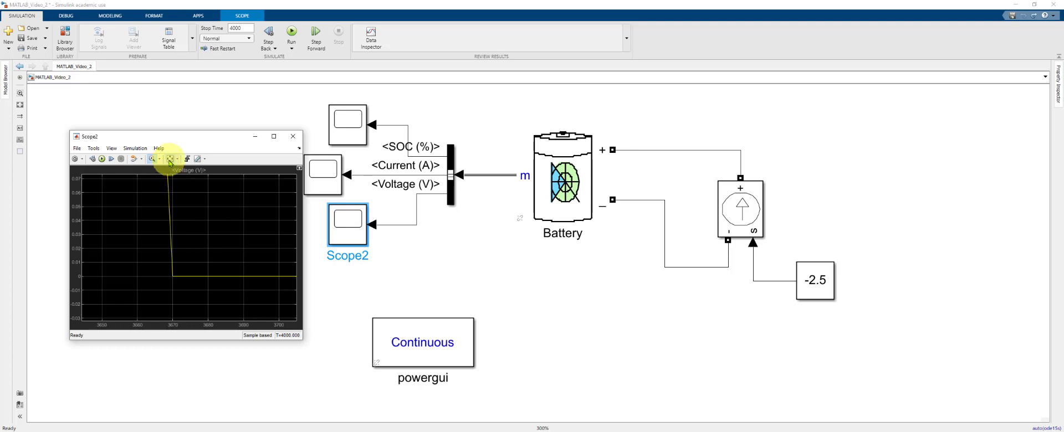
{"action": "left_click", "coordinate": [170, 160]}
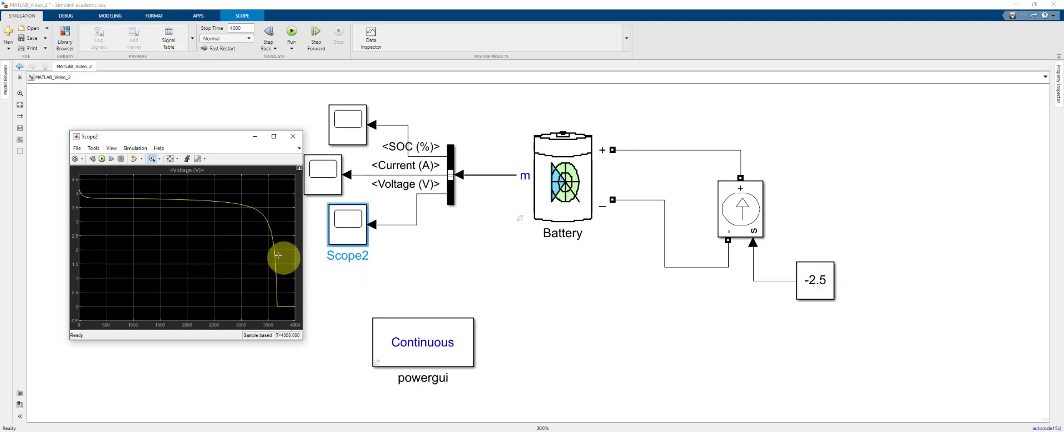
{"action": "left_click", "coordinate": [444, 271]}
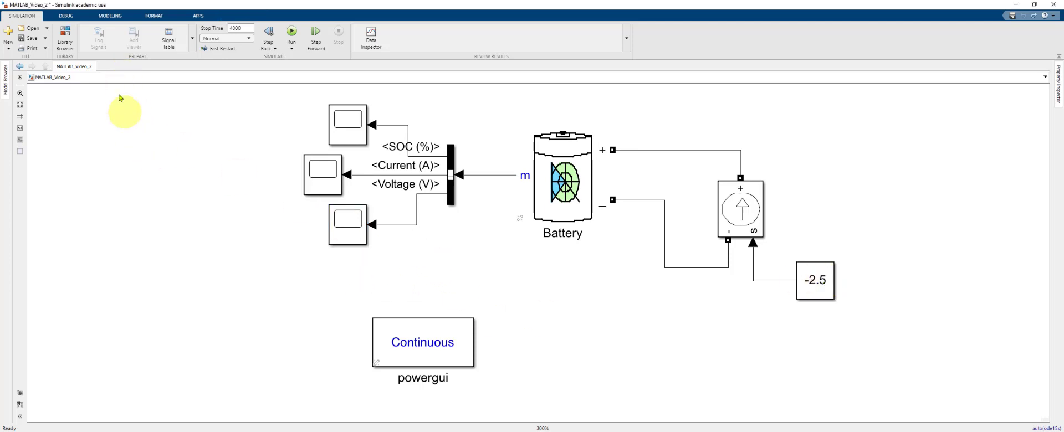
Add a Stateflow Chart block from the Stateflow library to the model, below the Battery block.
{"action": "left_click", "coordinate": [65, 38]}
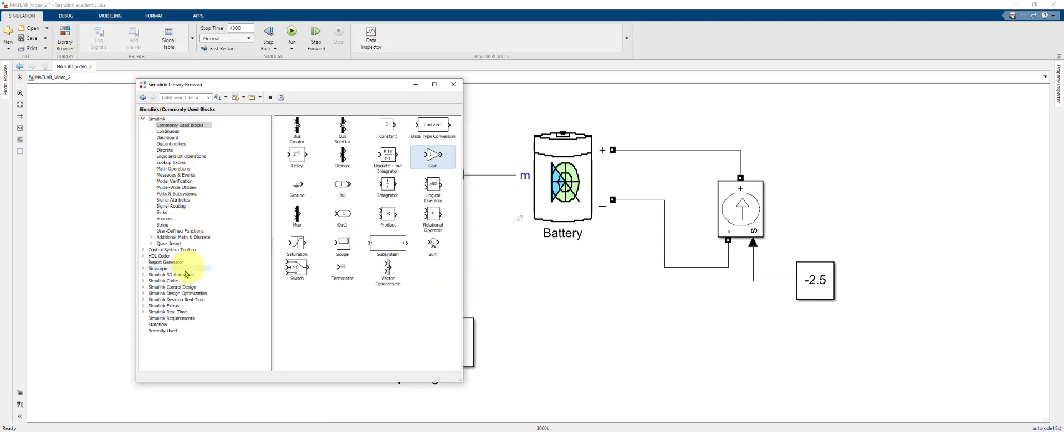
{"action": "left_click", "coordinate": [161, 326]}
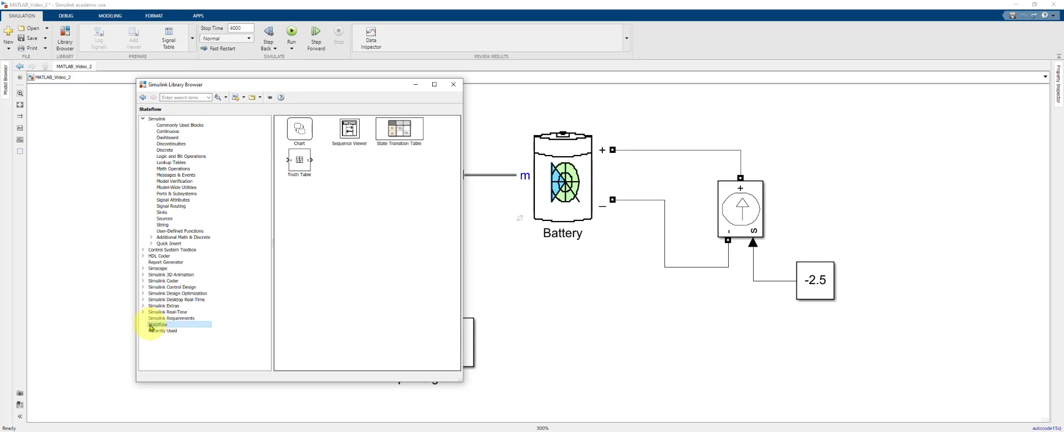
{"action": "left_click", "coordinate": [302, 136]}
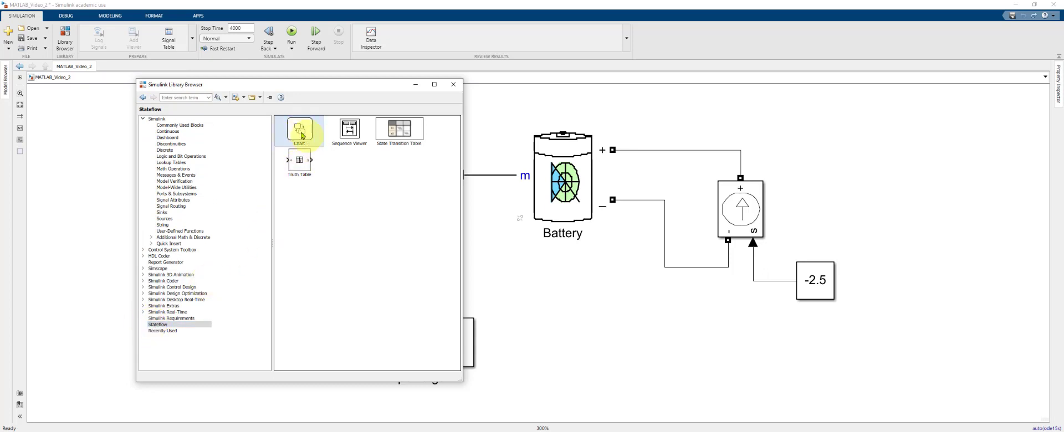
{"action": "left_click_drag", "start_coordinate": [313, 133], "coordinate": [609, 332]}
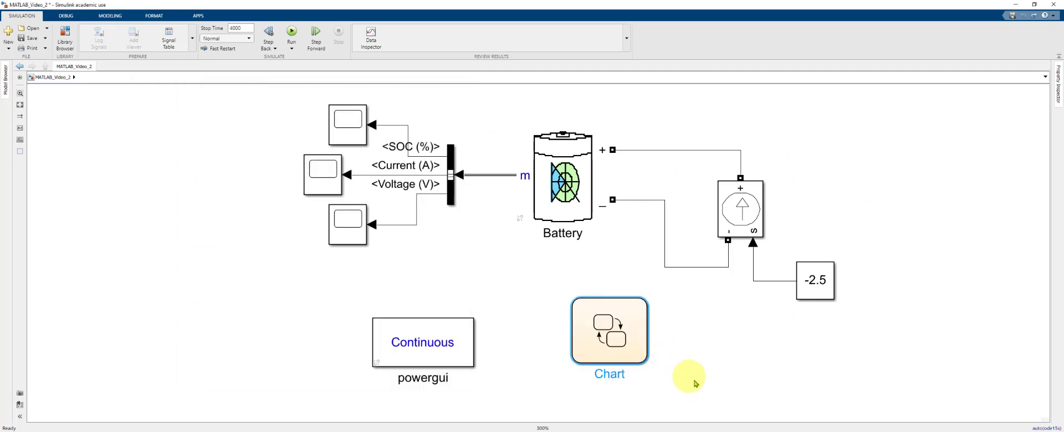
Open the Chart block and add two states side by side, named Discharge and Rest.
{"action": "double_click", "coordinate": [613, 338]}
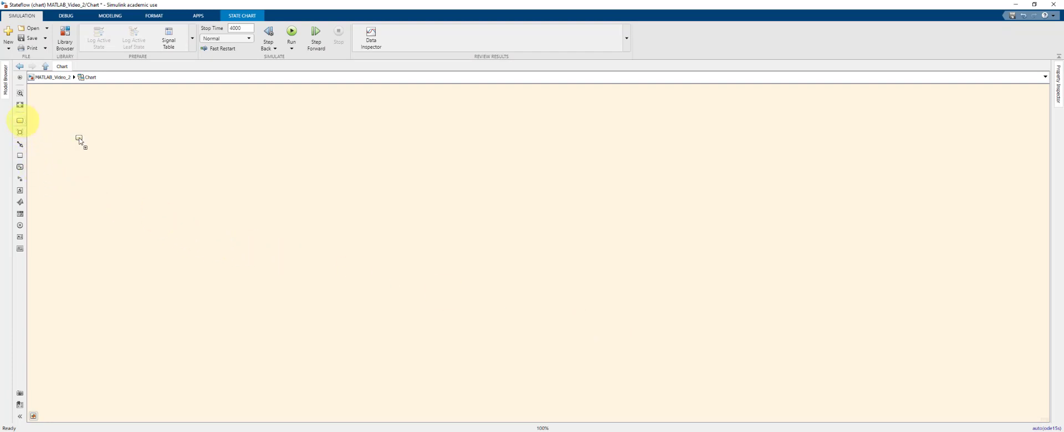
{"action": "left_click", "coordinate": [294, 216]}
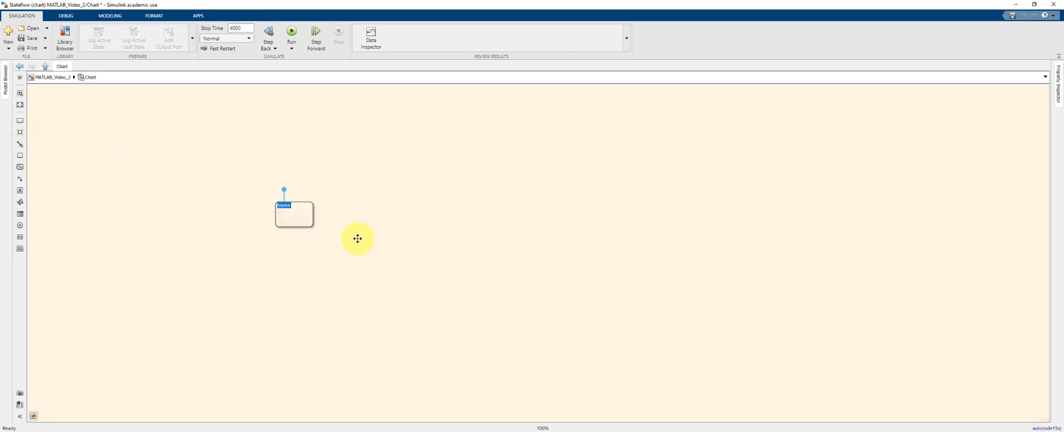
{"action": "type", "text": "Discharg"}
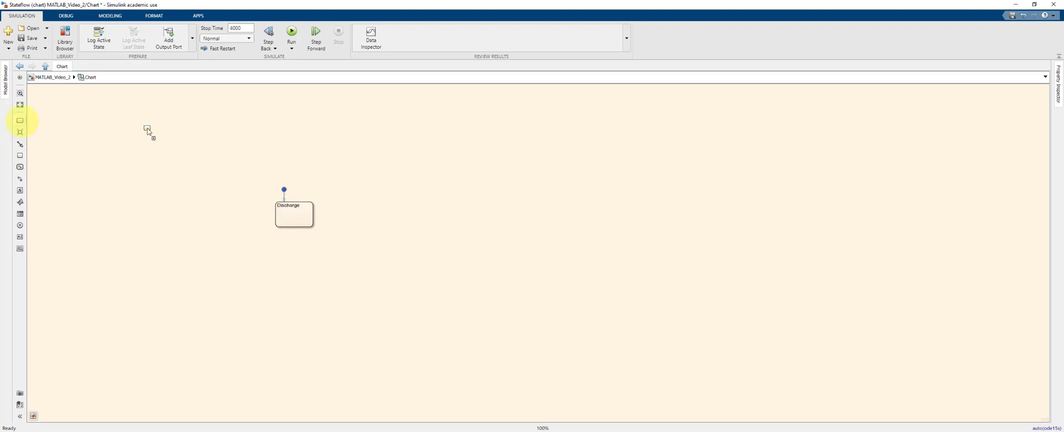
{"action": "left_click", "coordinate": [394, 216]}
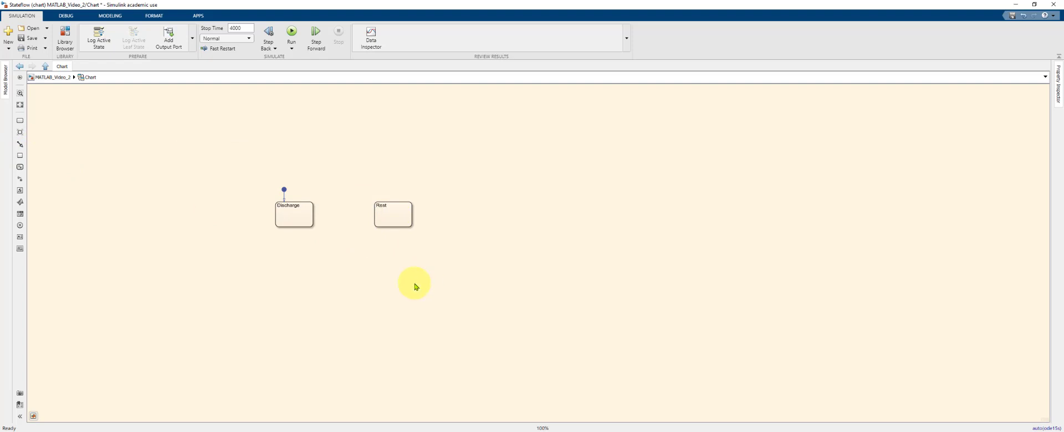
{"action": "key", "text": "space"}
{"action": "scroll", "coordinate": [465, 301], "scroll_direction": "up", "scroll_amount": 2}
{"action": "scroll", "coordinate": [464, 302], "scroll_direction": "down", "scroll_amount": 5}
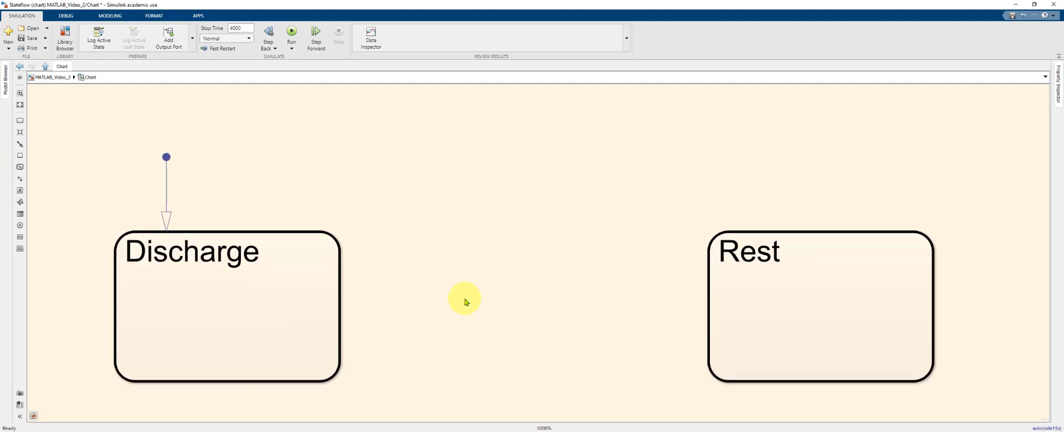
{"action": "left_click_drag", "start_coordinate": [467, 339], "coordinate": [477, 313]}
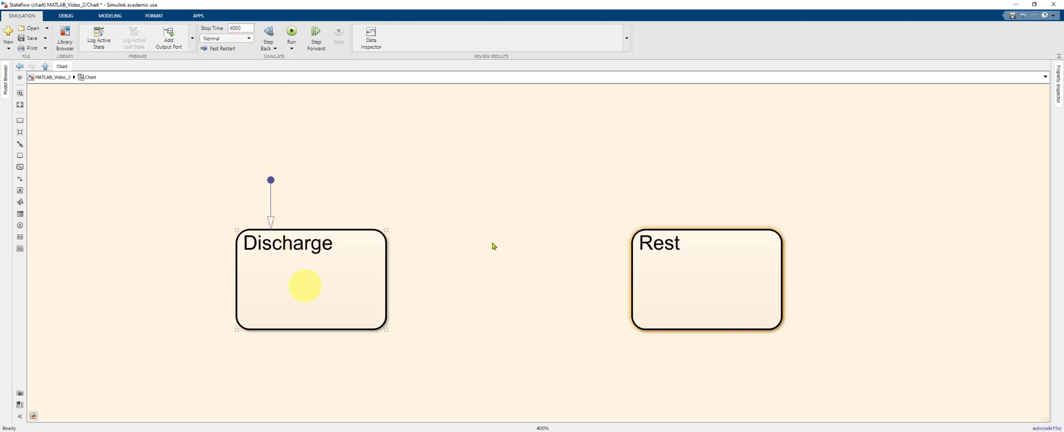
Draw a transition from the Discharge state to the Rest state with the condition [V_cutoff<=2.0].
{"action": "left_click", "coordinate": [423, 301]}
{"action": "left_click", "coordinate": [677, 269]}
{"action": "left_click", "coordinate": [429, 283]}
{"action": "left_click_drag", "start_coordinate": [388, 280], "coordinate": [627, 278]}
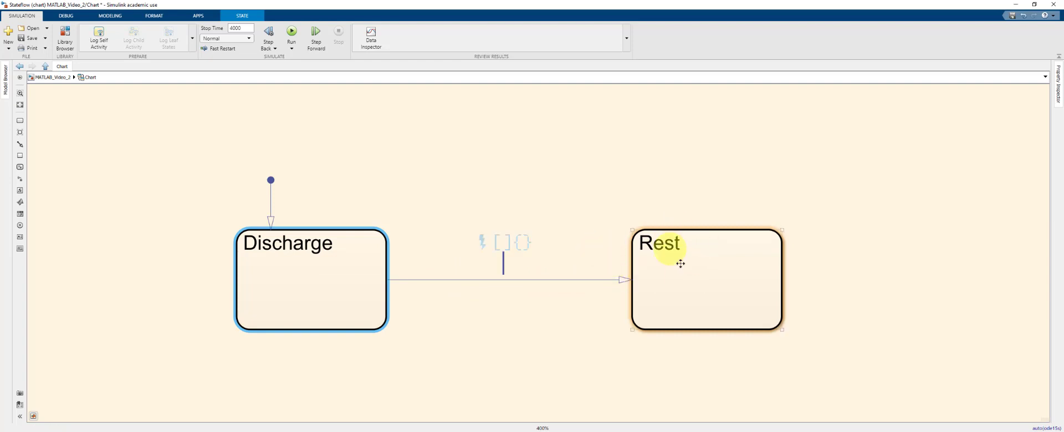
{"action": "left_click", "coordinate": [503, 246]}
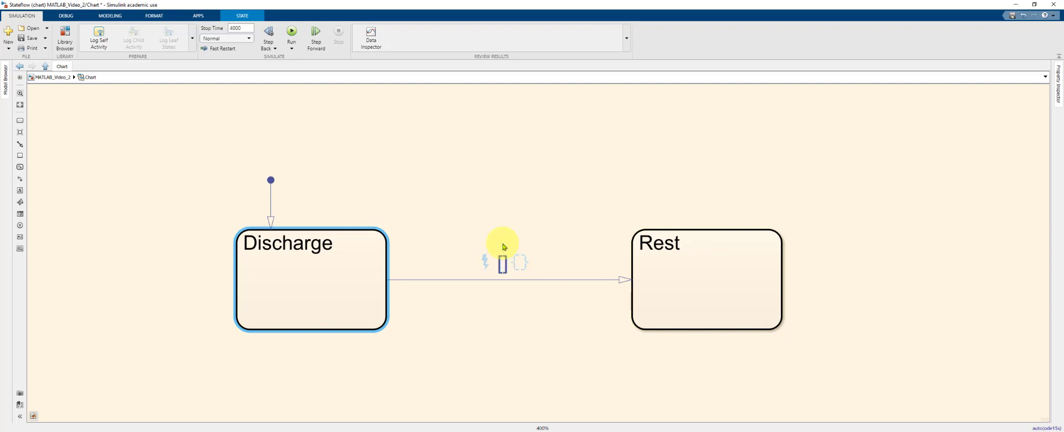
{"action": "type", "text": "V_"}
{"action": "type", "text": "cutoff"}
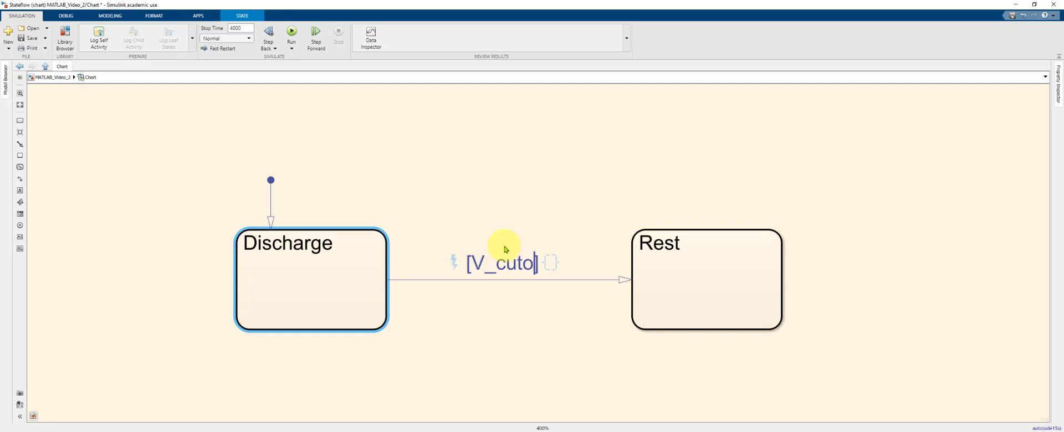
{"action": "type", "text": "<=2.0"}
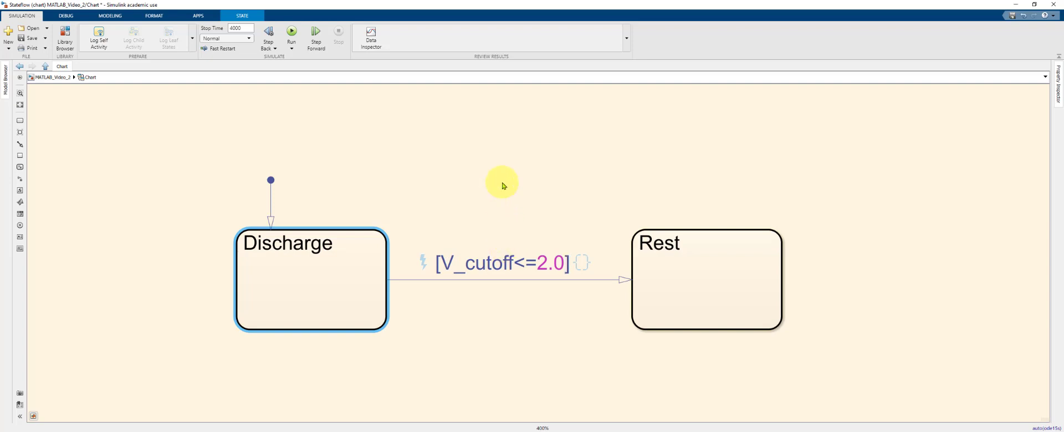
Change the variable name in the transition condition to V_term.
{"action": "left_click_drag", "start_coordinate": [513, 263], "coordinate": [466, 268]}
{"action": "type", "text": "ter"}
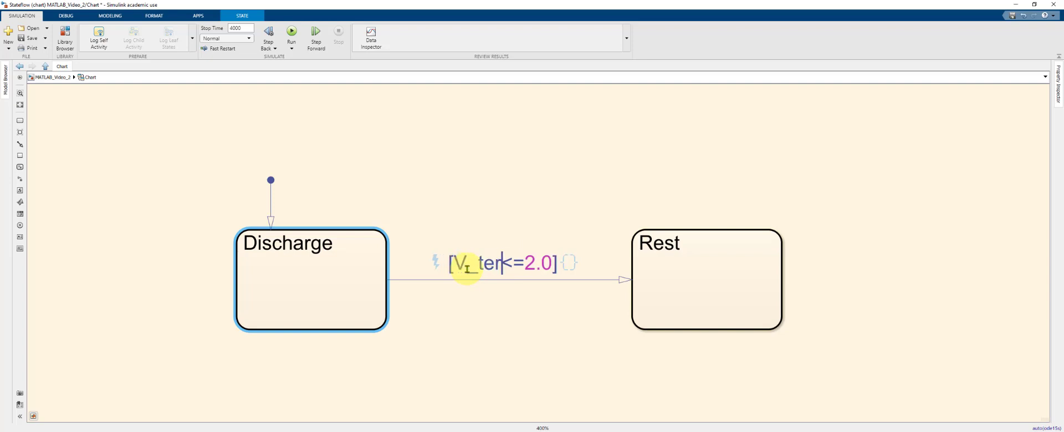
{"action": "type", "text": "m"}
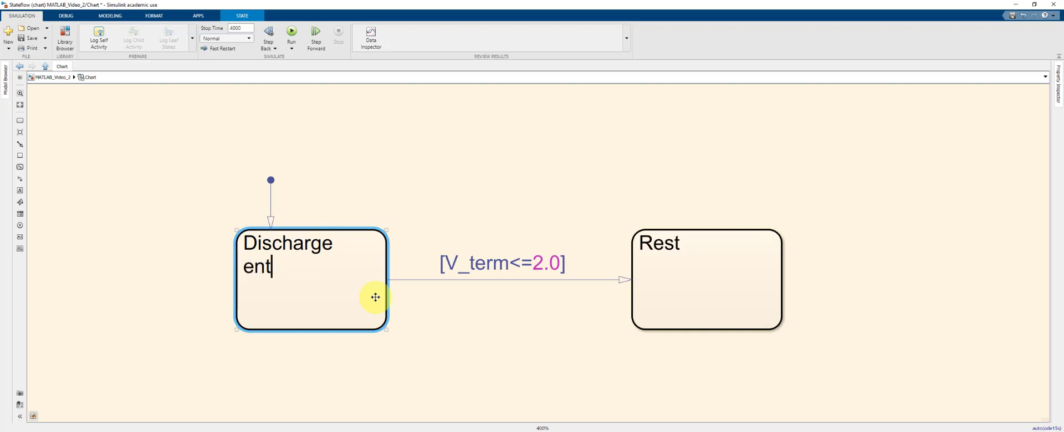
Give the Discharge state an entry action that sets I_out=-2.5.
{"action": "type", "text": "ry:"}
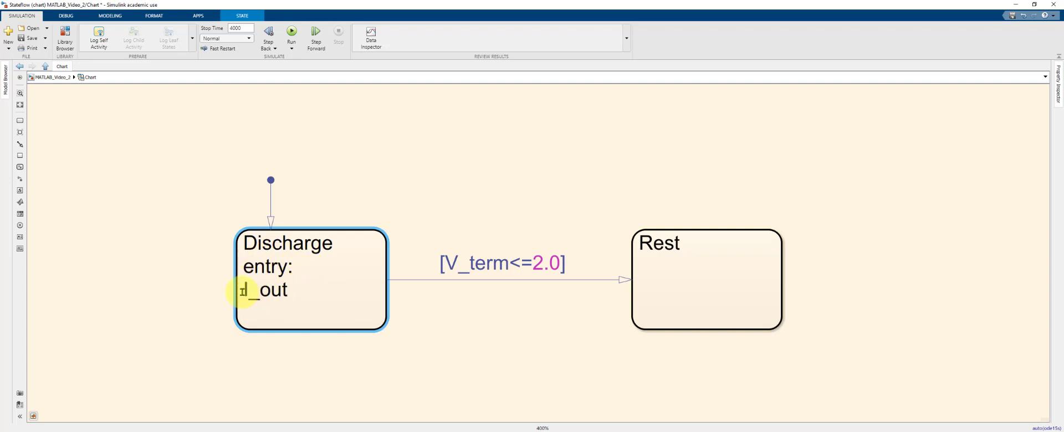
{"action": "type", "text": "="}
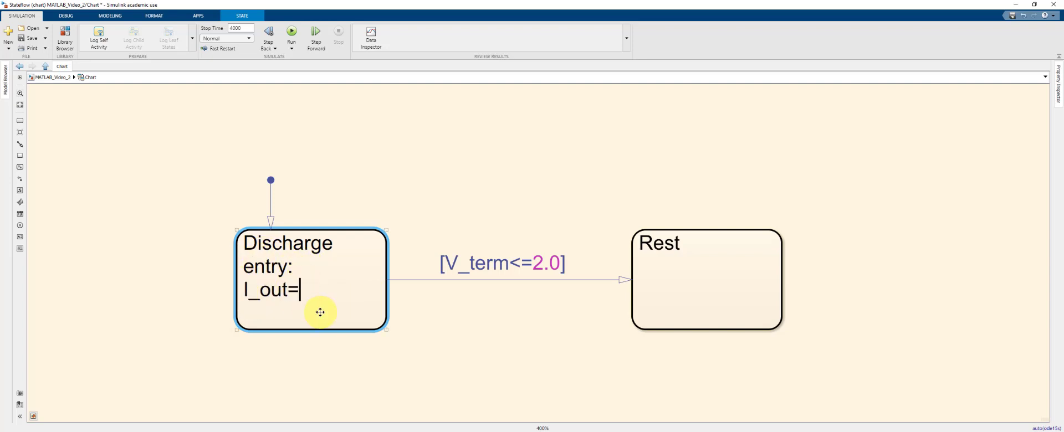
{"action": "type", "text": "-2.5"}
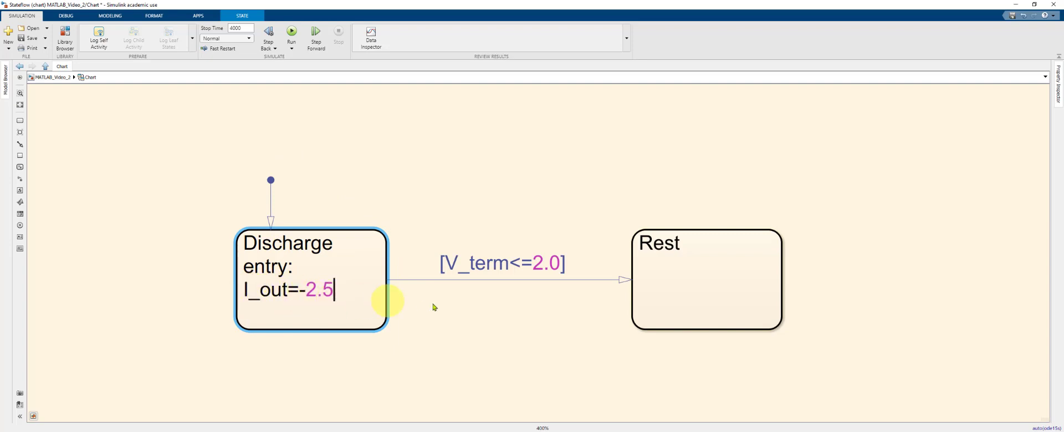
{"action": "left_click", "coordinate": [709, 276]}
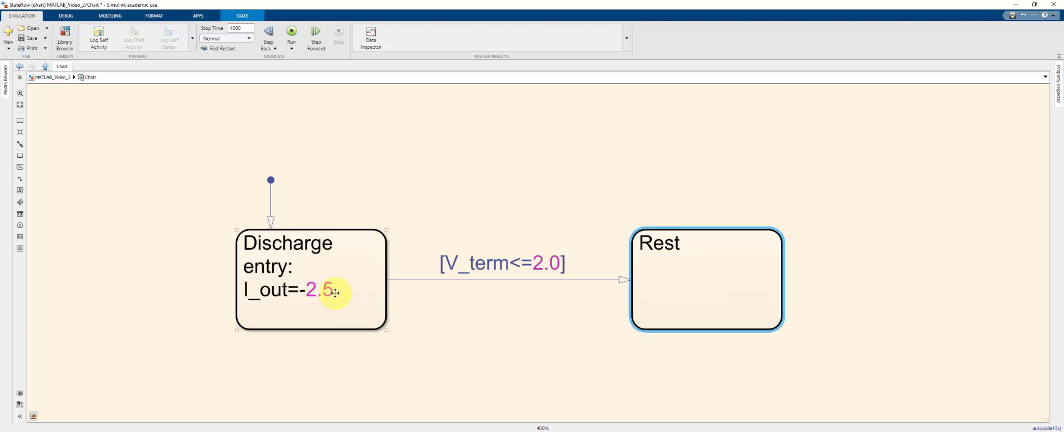
{"action": "left_click", "coordinate": [336, 291]}
Give the Rest state an entry action that sets I_out=0.
{"action": "left_click", "coordinate": [685, 264]}
{"action": "key", "text": "Return"}
{"action": "type", "text": "entry: "}
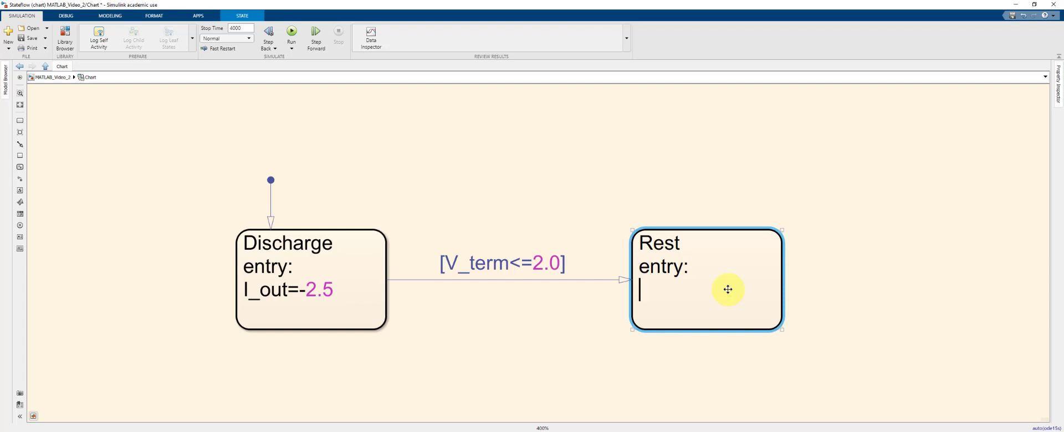
{"action": "type", "text": "I_out="}
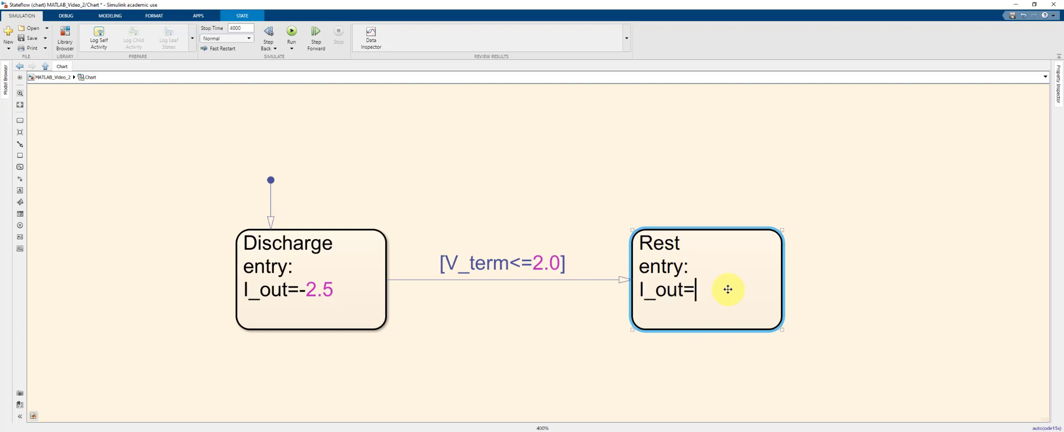
{"action": "type", "text": "0"}
{"action": "left_click", "coordinate": [841, 228]}
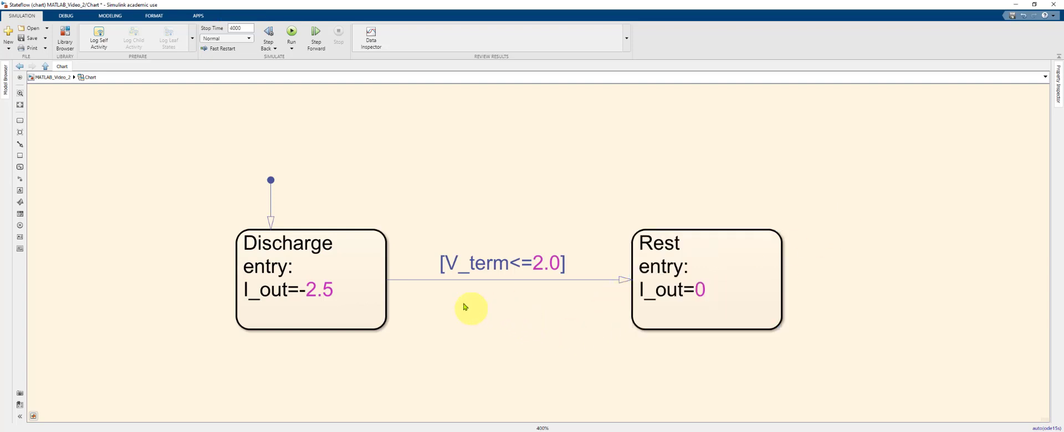
Show the chart's unresolved symbols and define I_out as Output Data.
{"action": "left_click", "coordinate": [293, 284]}
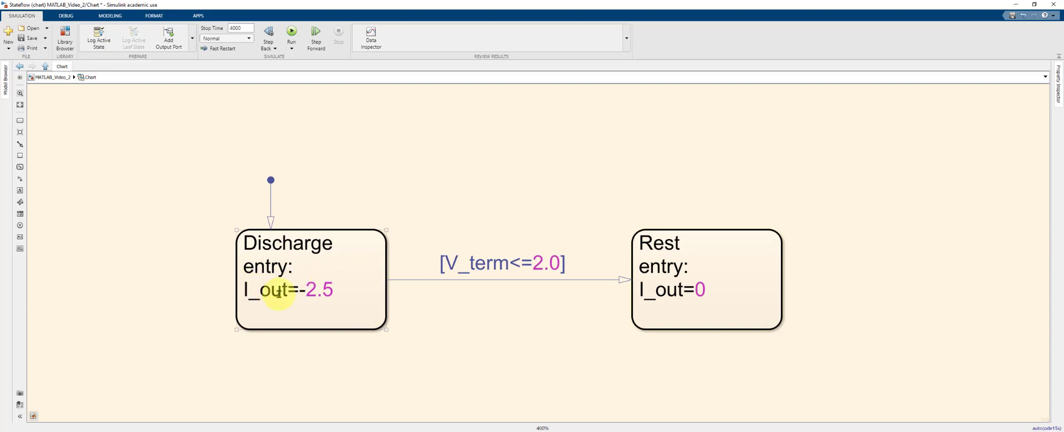
{"action": "left_click", "coordinate": [183, 171]}
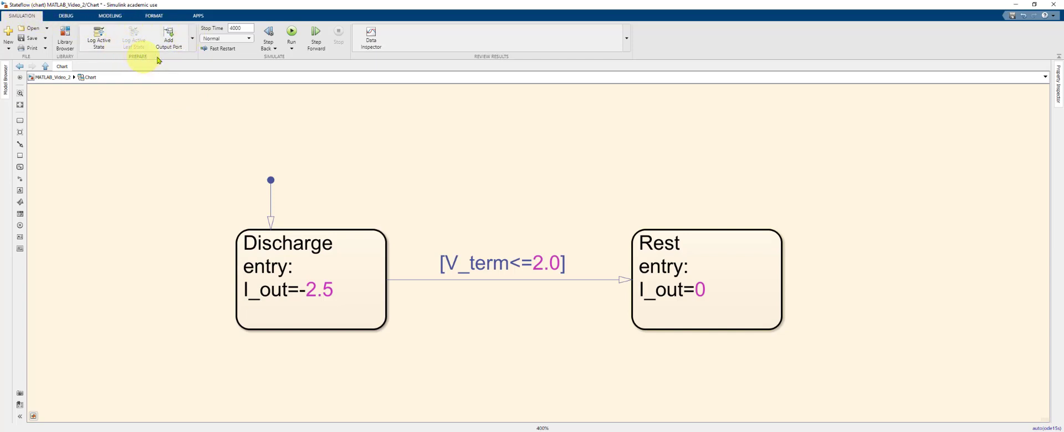
{"action": "left_click", "coordinate": [193, 39]}
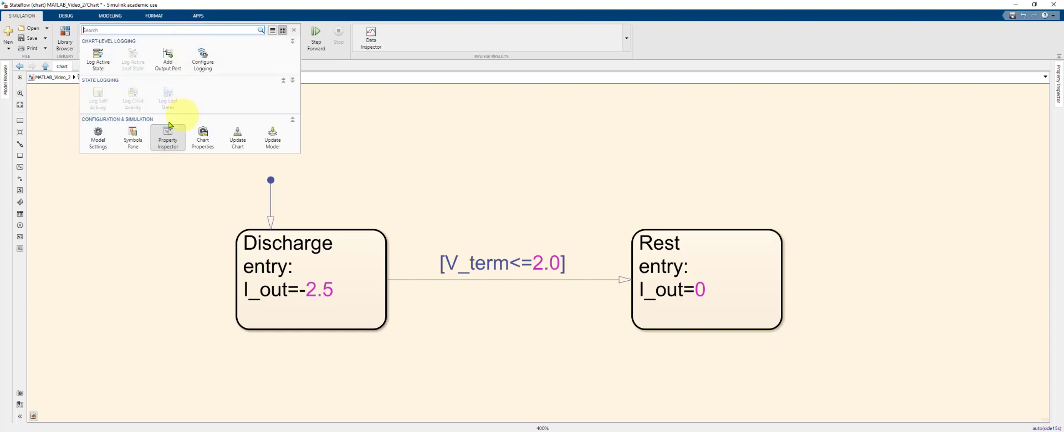
{"action": "left_click", "coordinate": [131, 140]}
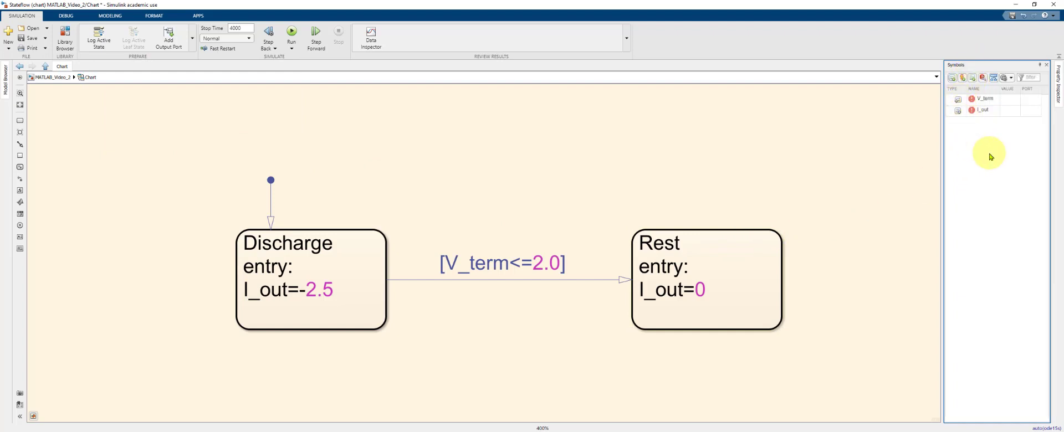
{"action": "left_click", "coordinate": [983, 101]}
{"action": "left_click", "coordinate": [983, 113]}
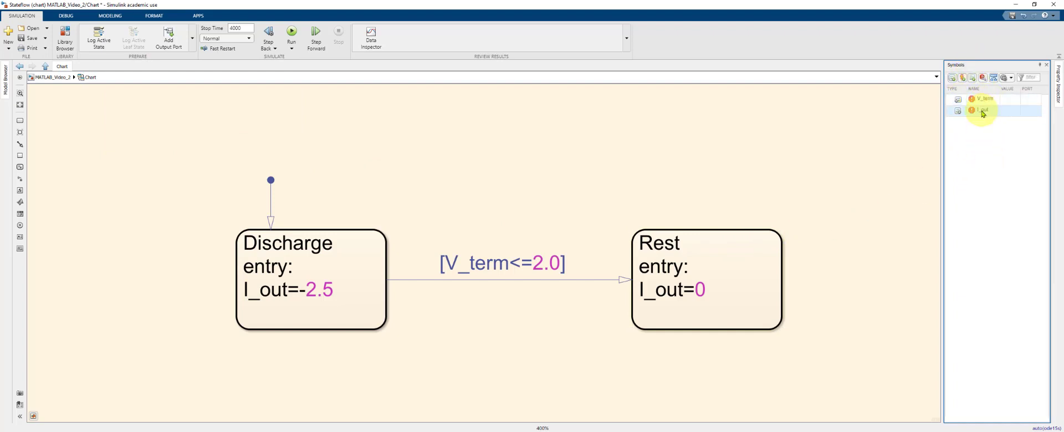
{"action": "mouse_move", "coordinate": [960, 114]}
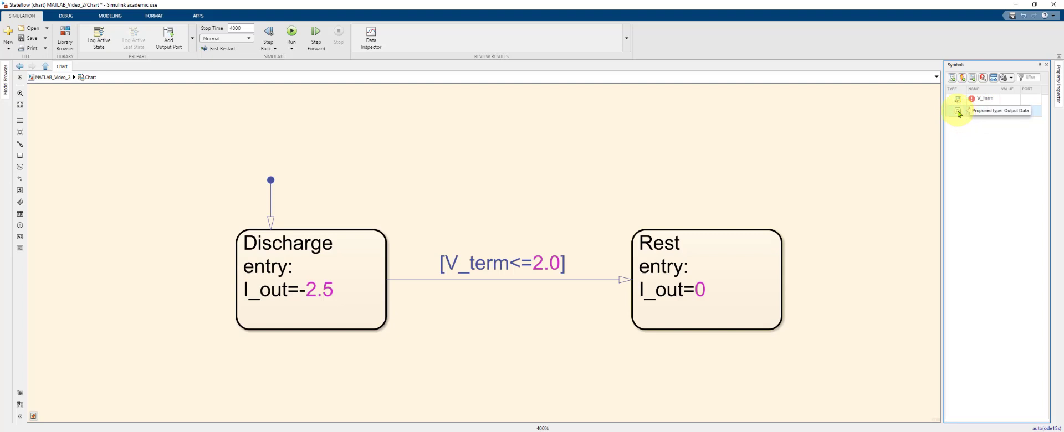
{"action": "left_click", "coordinate": [959, 114]}
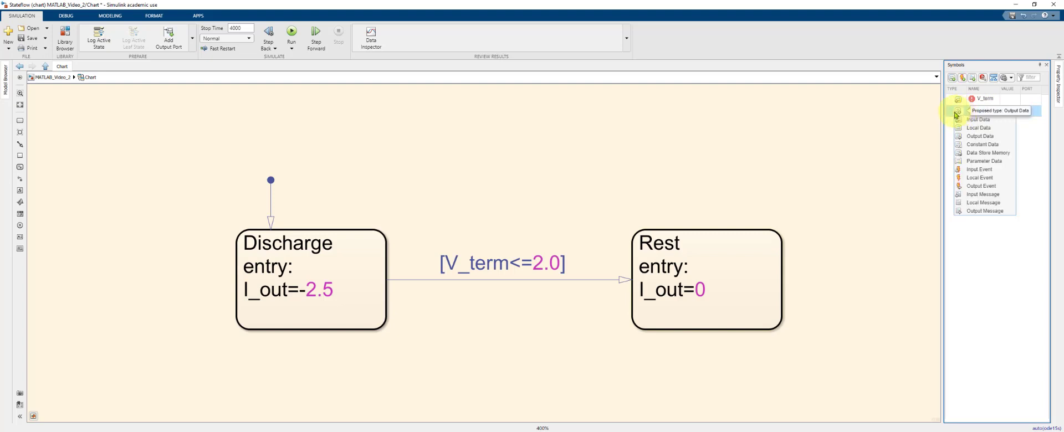
{"action": "left_click", "coordinate": [972, 137]}
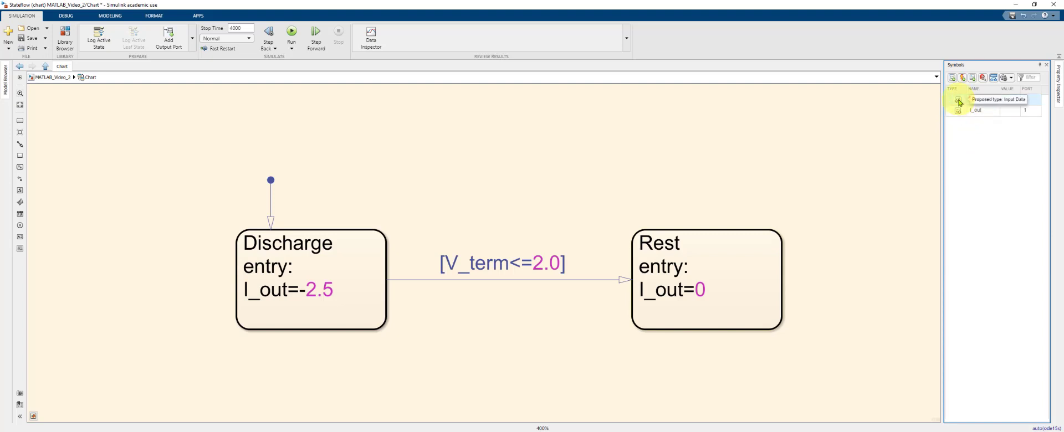
Define the V_term symbol as Input Data.
{"action": "left_click", "coordinate": [958, 101]}
{"action": "left_click", "coordinate": [977, 108]}
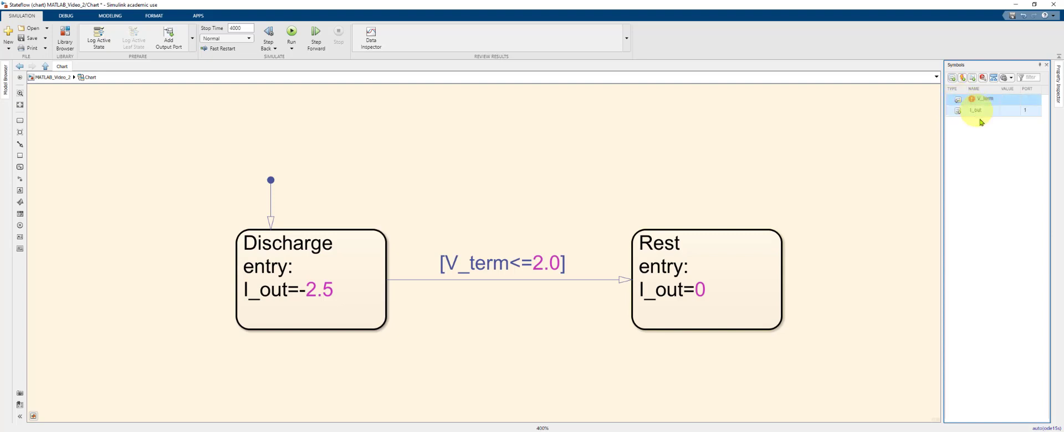
{"action": "left_click", "coordinate": [980, 111]}
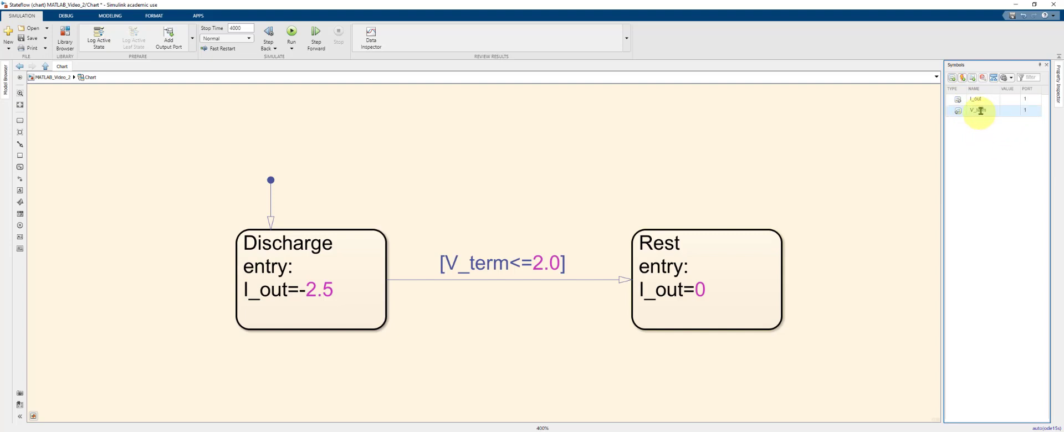
{"action": "left_click", "coordinate": [967, 98]}
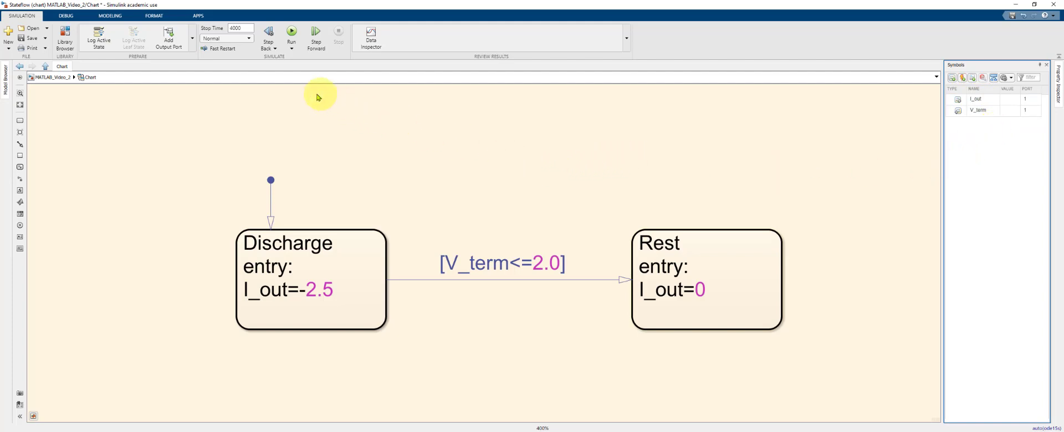
Return to the top-level MATLAB_Video_2 model and branch the battery's Voltage signal to the chart's V_term input.
{"action": "left_click", "coordinate": [54, 78]}
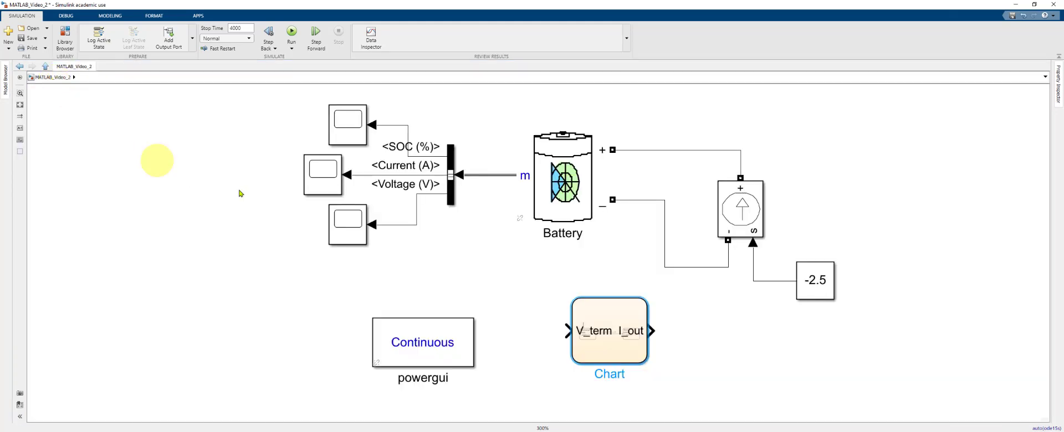
{"action": "left_click", "coordinate": [652, 332]}
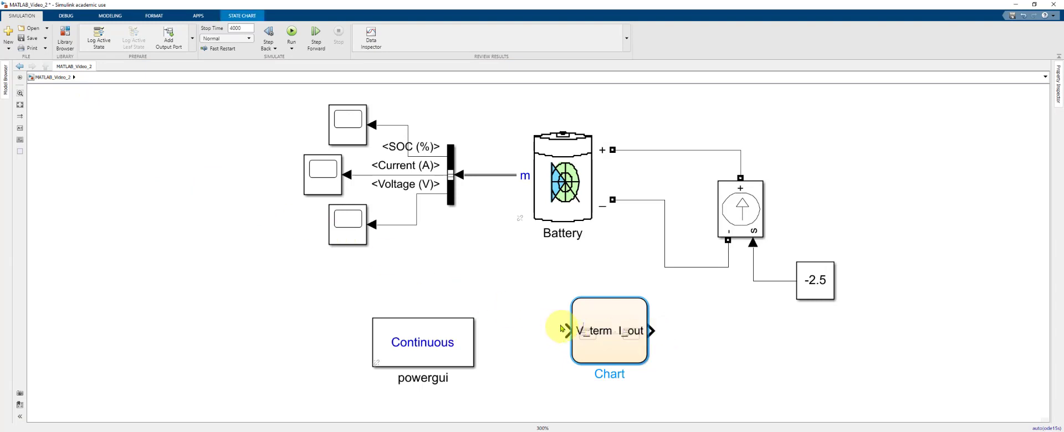
{"action": "left_click_drag", "start_coordinate": [566, 329], "coordinate": [415, 225]}
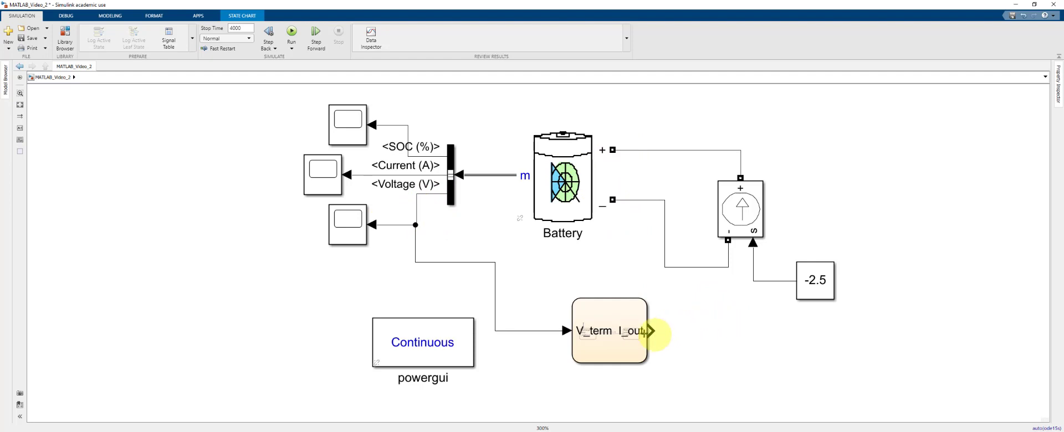
Delete the -2.5 Constant block, wire the chart's I_out output to the current source's control input, and run the simulation.
{"action": "left_click", "coordinate": [819, 282]}
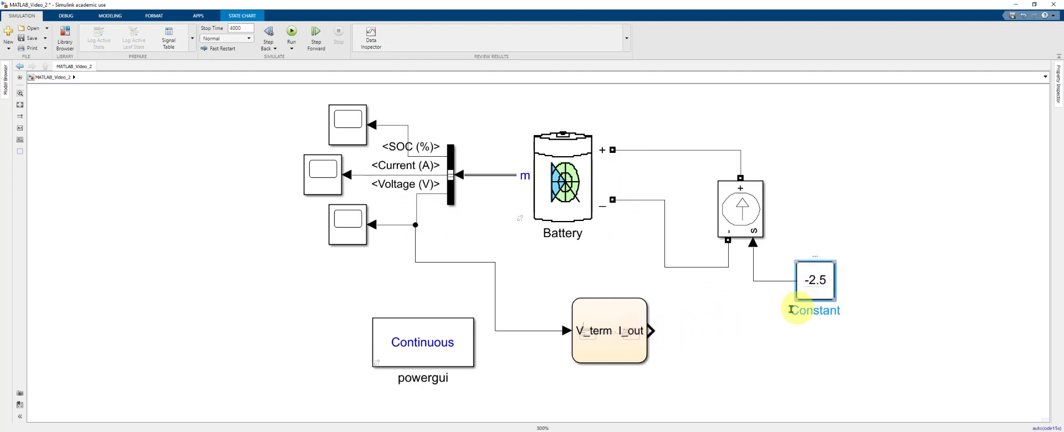
{"action": "key", "text": "Delete"}
{"action": "left_click_drag", "start_coordinate": [798, 280], "coordinate": [661, 334]}
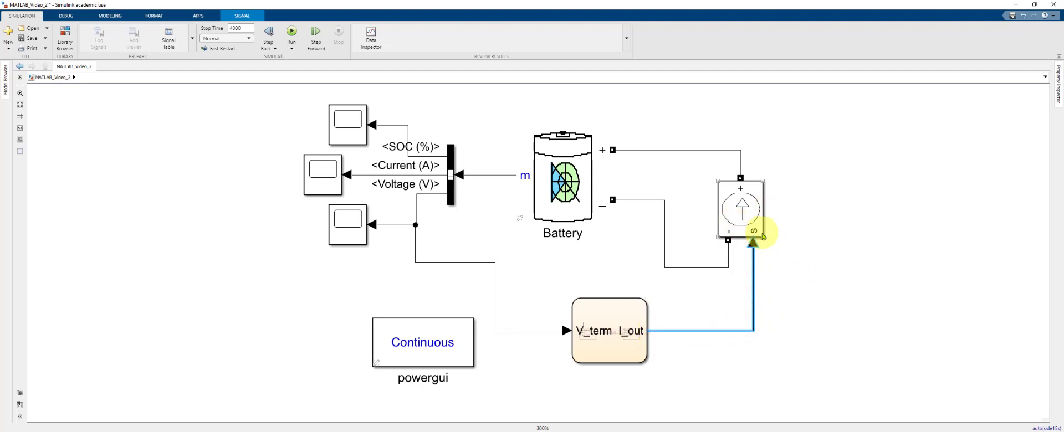
{"action": "left_click", "coordinate": [521, 153]}
{"action": "left_click", "coordinate": [291, 32]}
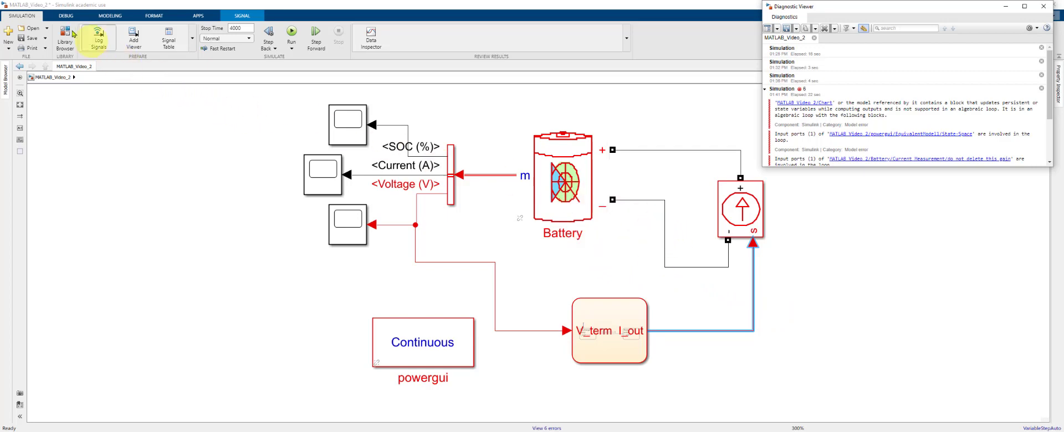
Insert a Memory block from the Simulink Discrete library into the line between I_out and the current source.
{"action": "left_click", "coordinate": [66, 39]}
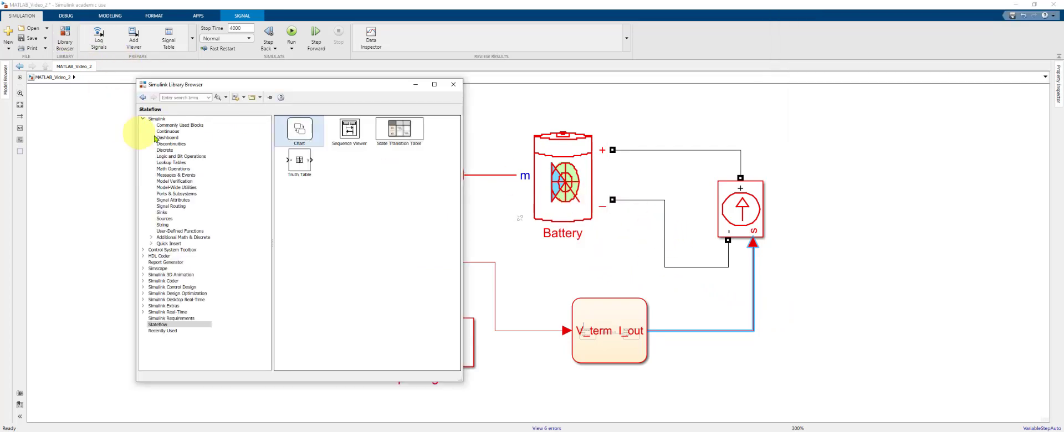
{"action": "left_click", "coordinate": [164, 151]}
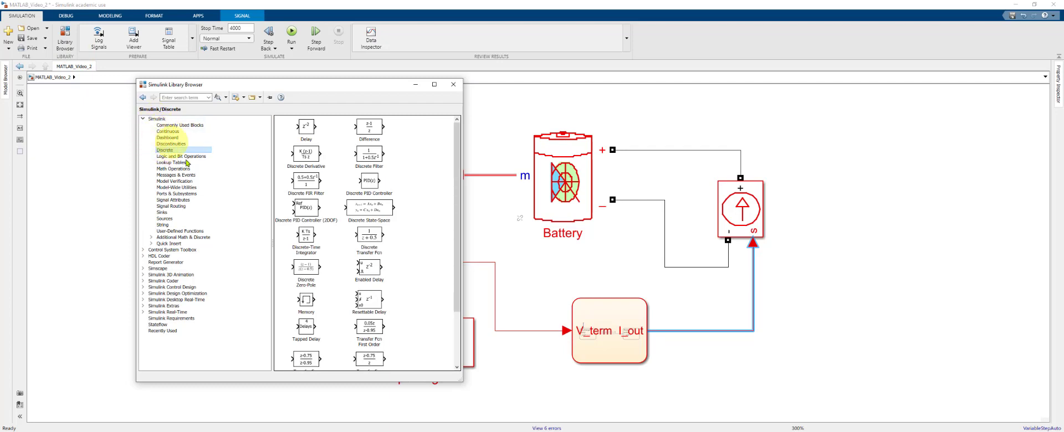
{"action": "left_click", "coordinate": [331, 316]}
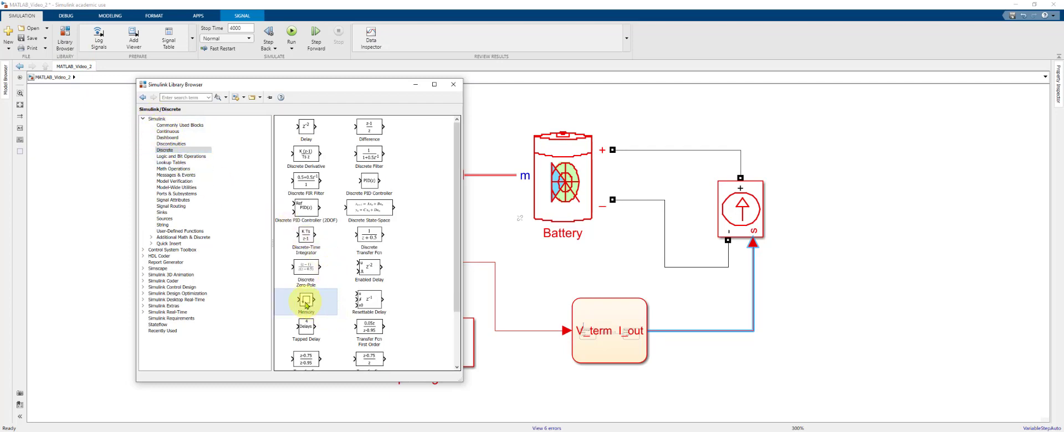
{"action": "left_click_drag", "start_coordinate": [306, 302], "coordinate": [715, 334]}
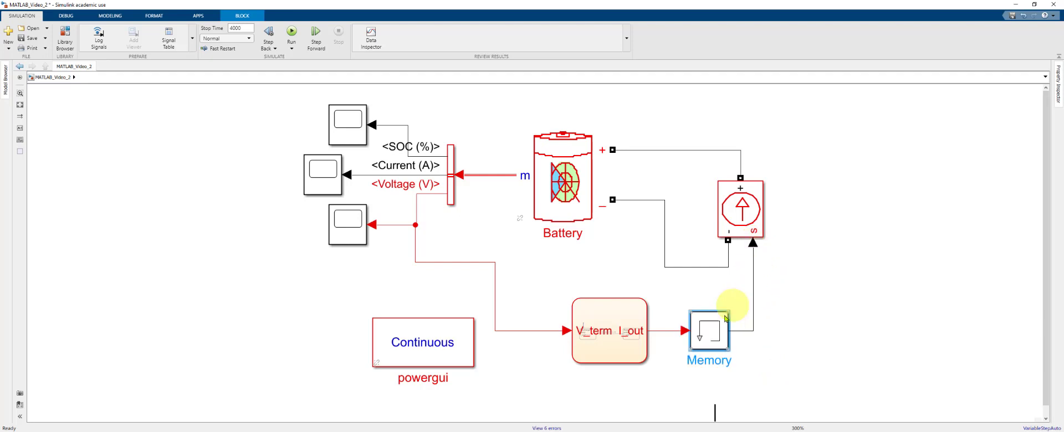
{"action": "left_click", "coordinate": [672, 309]}
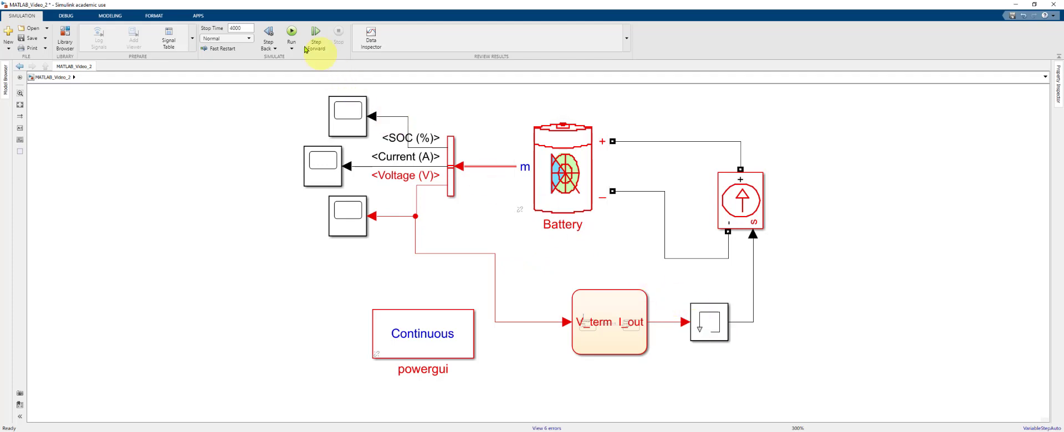
Run the simulation with the Memory block in the loop and examine the battery voltage curve in its scope.
{"action": "left_click", "coordinate": [292, 35]}
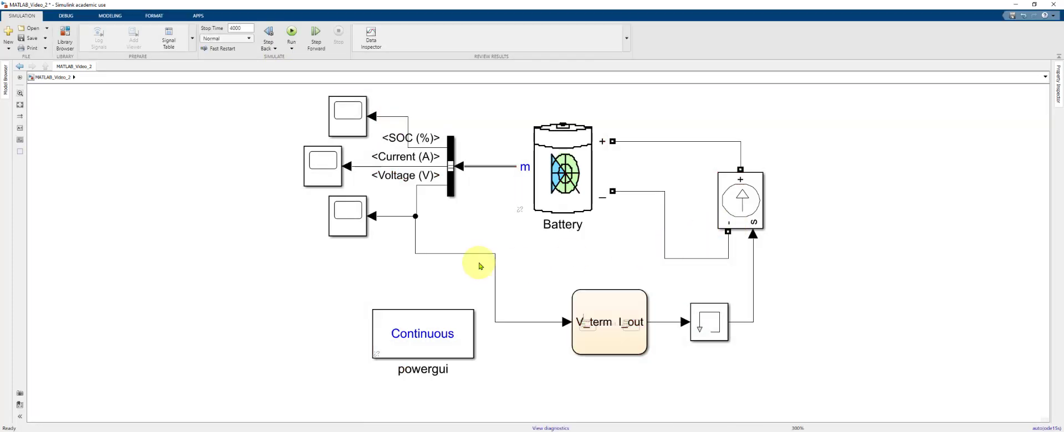
{"action": "double_click", "coordinate": [344, 219]}
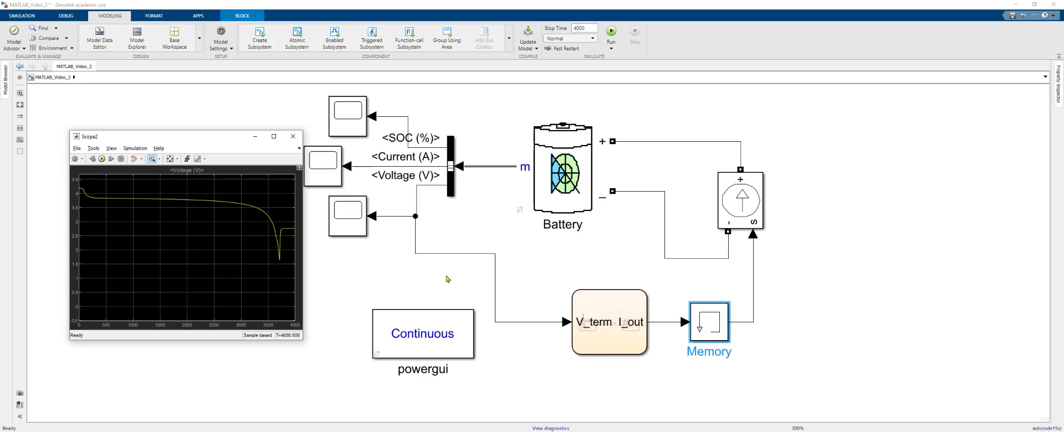
Set the Memory block's initial condition to -2.5.
{"action": "double_click", "coordinate": [706, 317]}
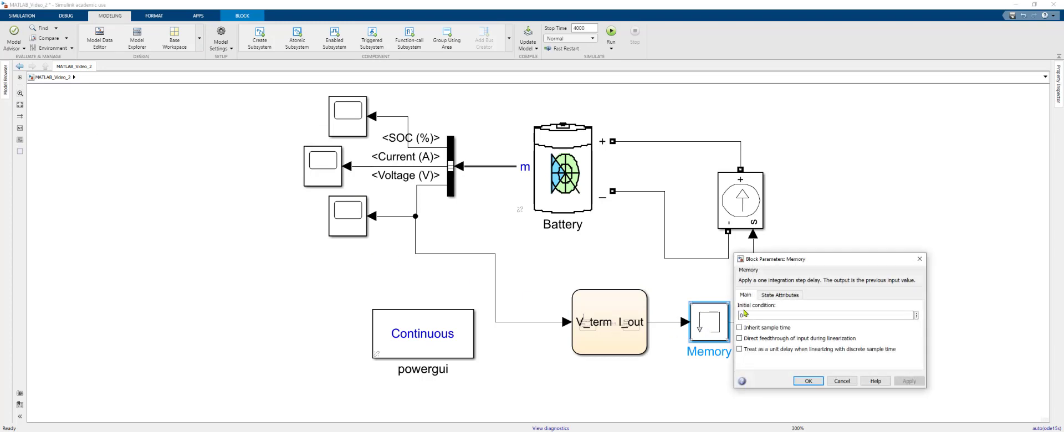
{"action": "type", "text": "-2.5"}
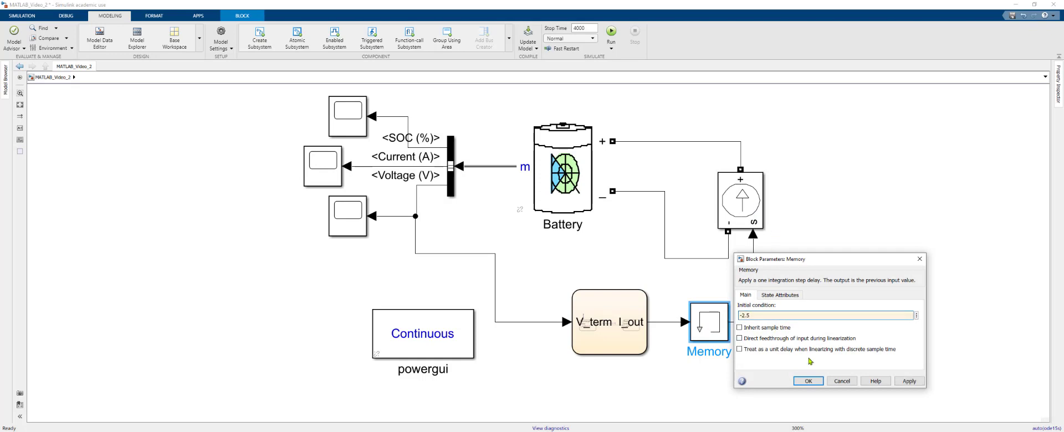
{"action": "left_click", "coordinate": [808, 381]}
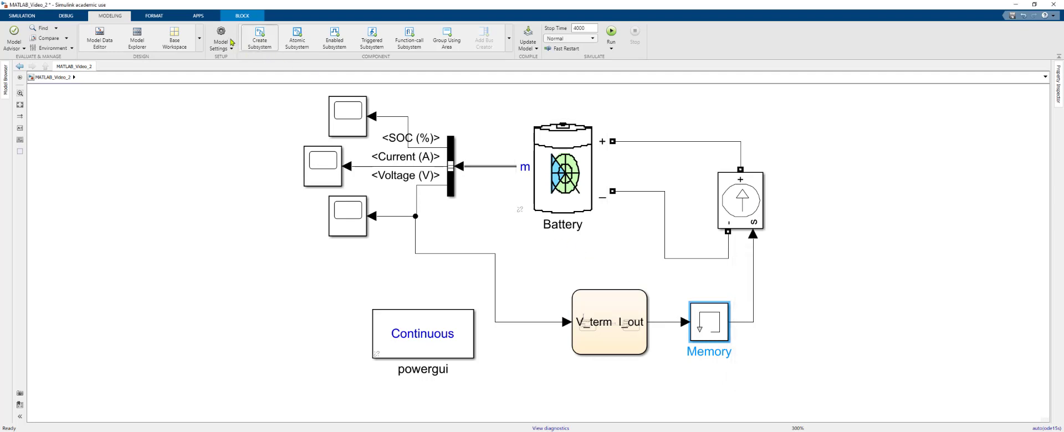
Rerun the simulation with the new initial condition and review the voltage scope.
{"action": "left_click", "coordinate": [21, 16]}
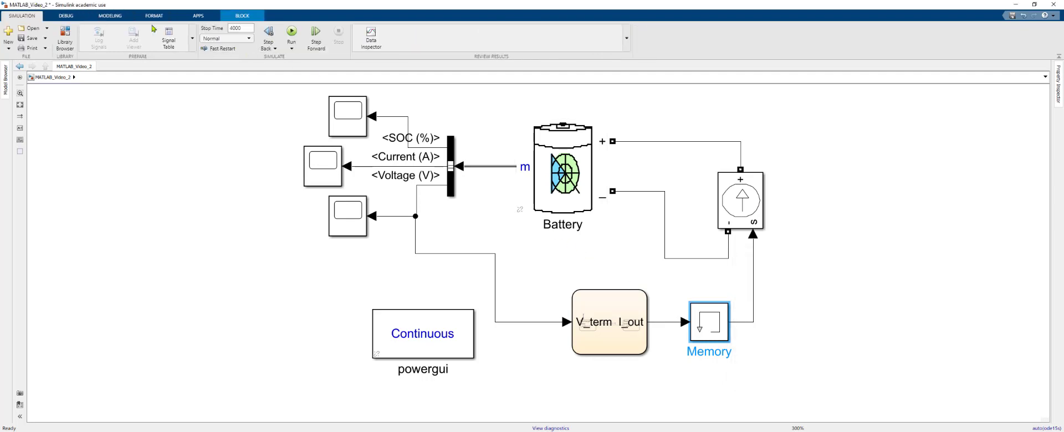
{"action": "left_click", "coordinate": [292, 31]}
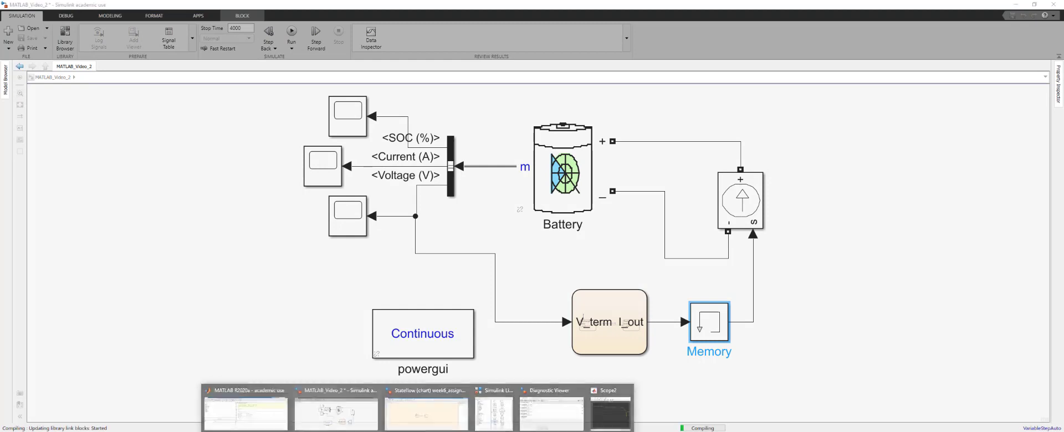
{"action": "left_click", "coordinate": [609, 410]}
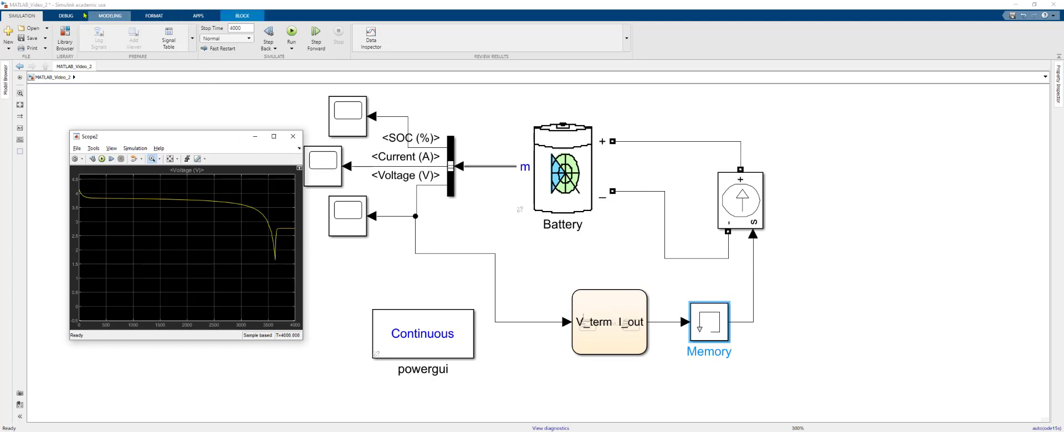
Set the solver's maximum step size to 1 in the model's configuration parameters.
{"action": "left_click", "coordinate": [100, 16]}
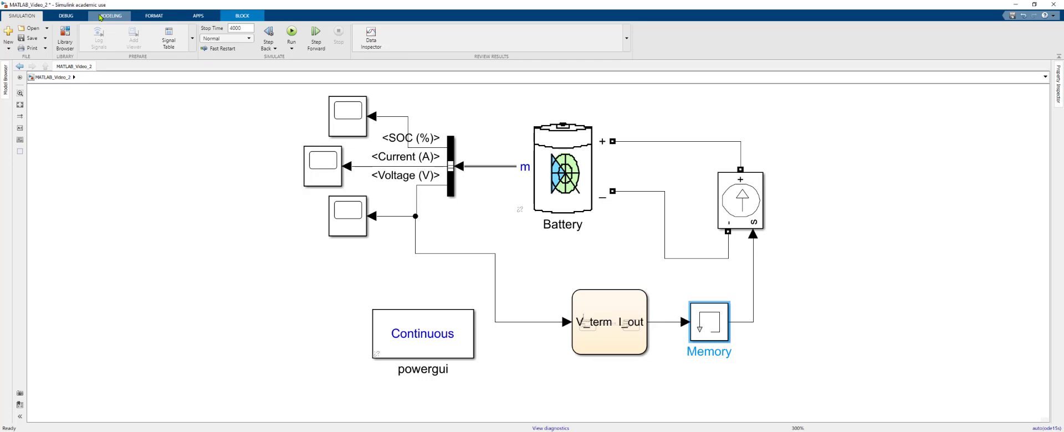
{"action": "left_click", "coordinate": [221, 34]}
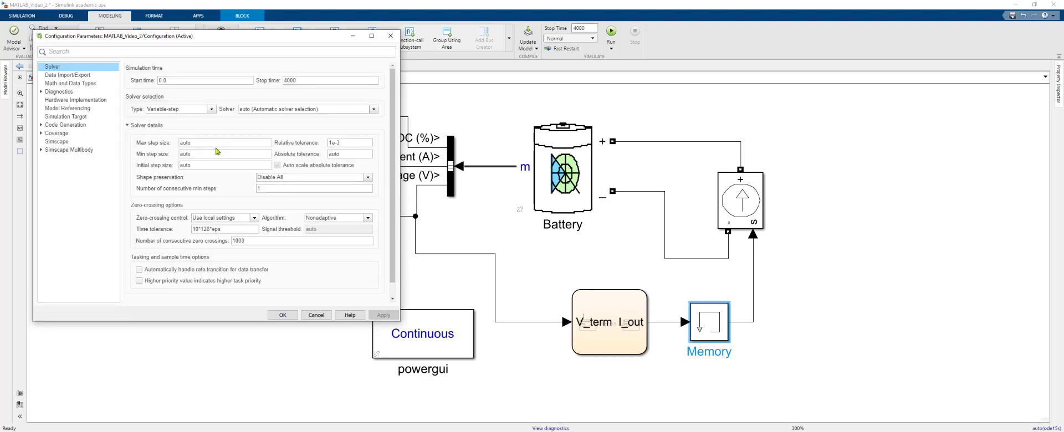
{"action": "double_click", "coordinate": [218, 142]}
{"action": "type", "text": "1"}
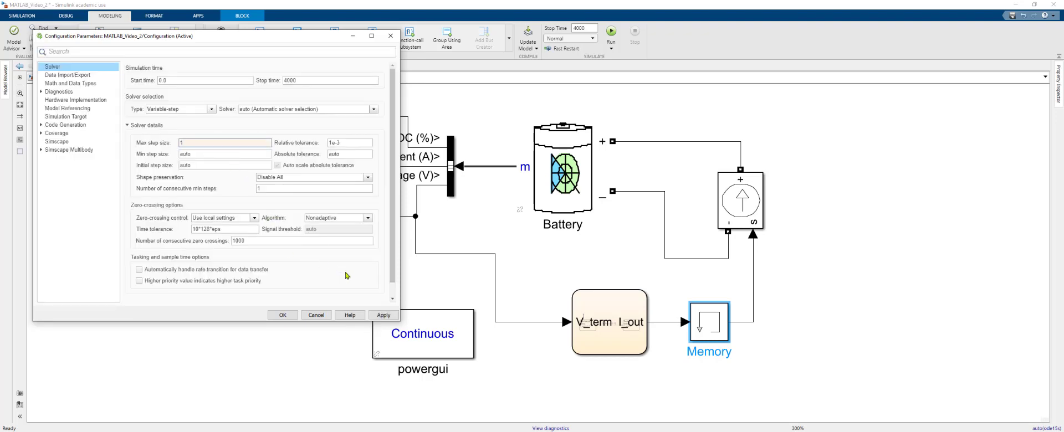
{"action": "left_click", "coordinate": [385, 315]}
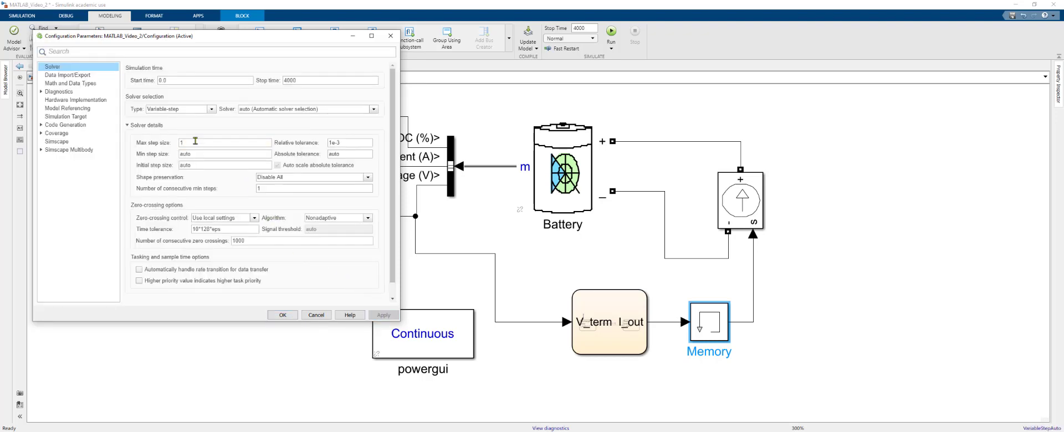
{"action": "left_click", "coordinate": [284, 317]}
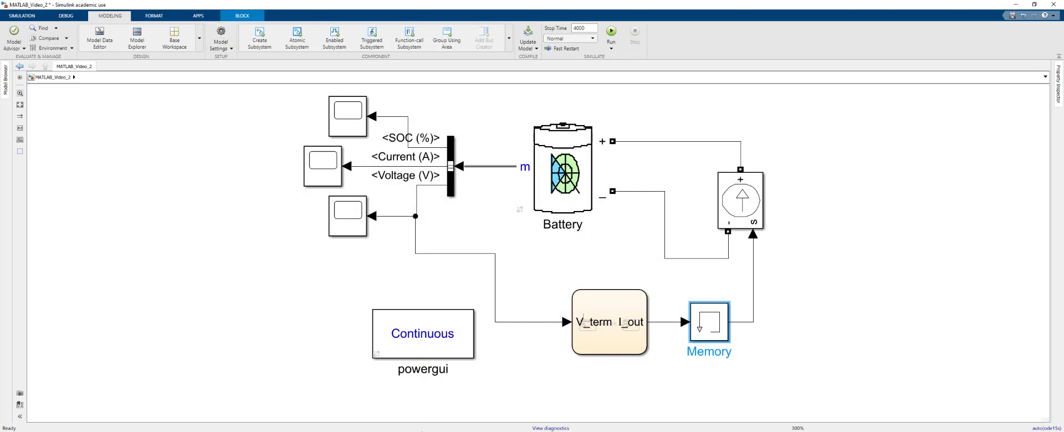
Rerun the simulation with the limited step size and examine the battery's voltage, current and SOC curves in their scopes.
{"action": "left_click", "coordinate": [612, 407]}
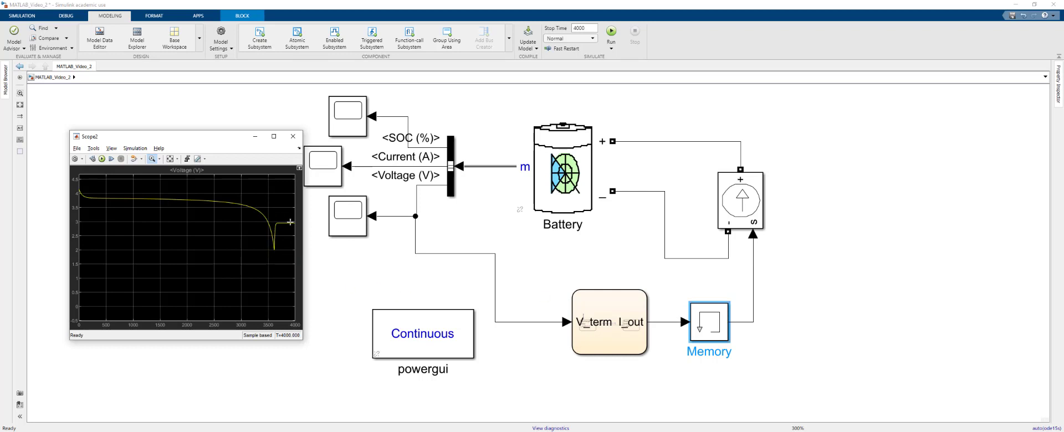
{"action": "double_click", "coordinate": [319, 169]}
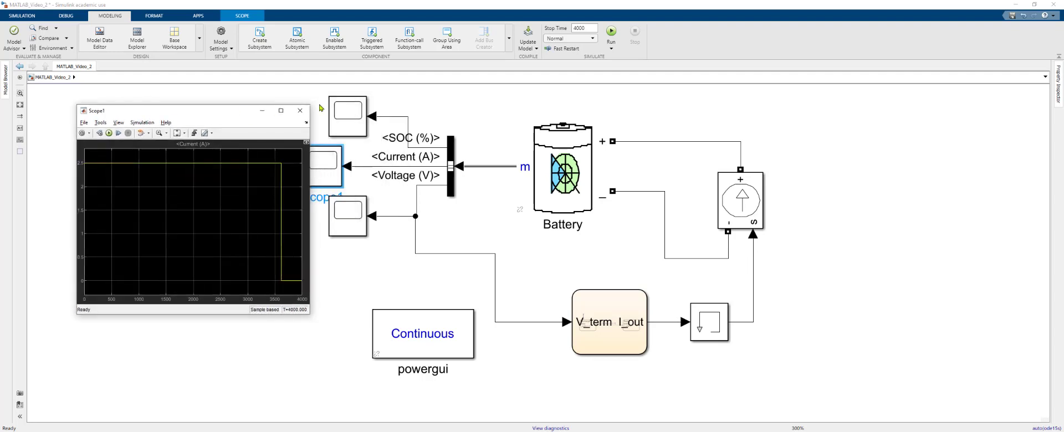
{"action": "double_click", "coordinate": [359, 117]}
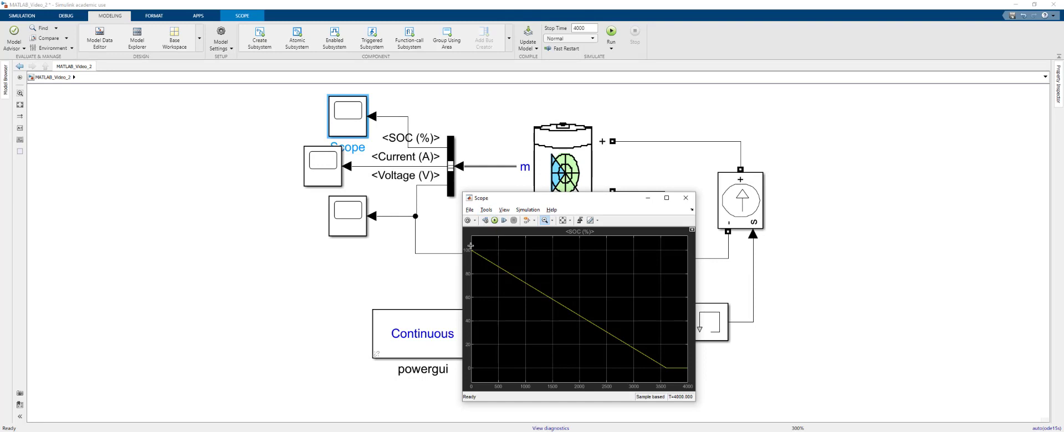